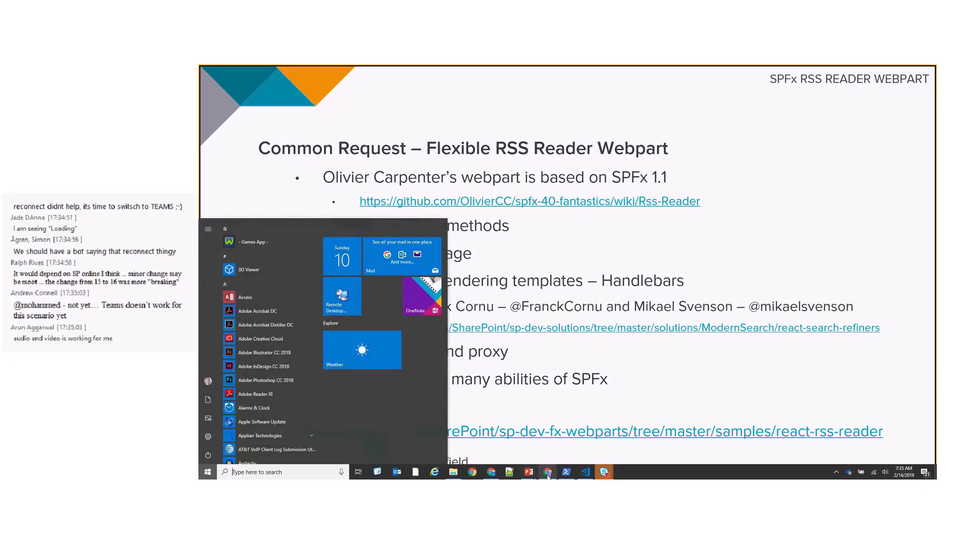
- Put the PnP Rss Reader page into edit mode and add the Rss Reader web part
key("alt+Tab")
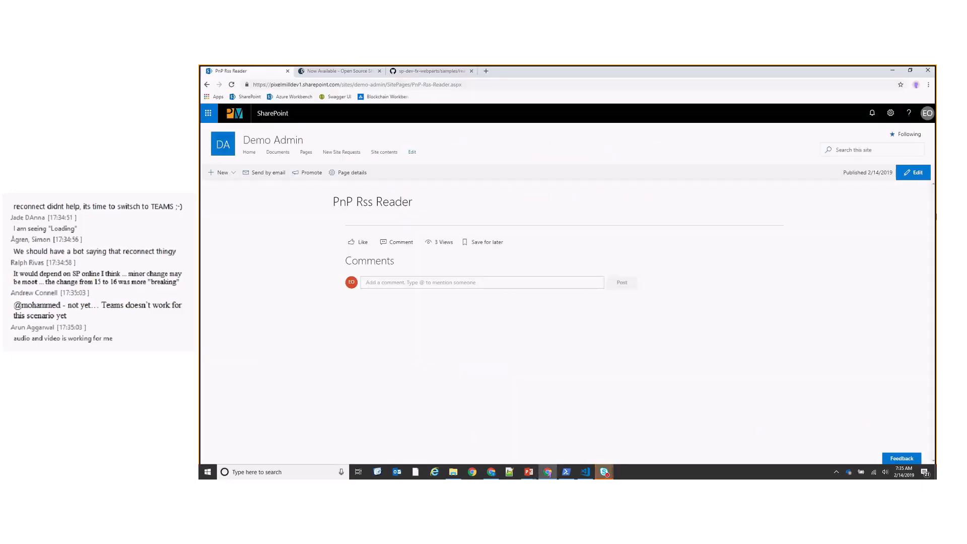
left_click(914, 170)
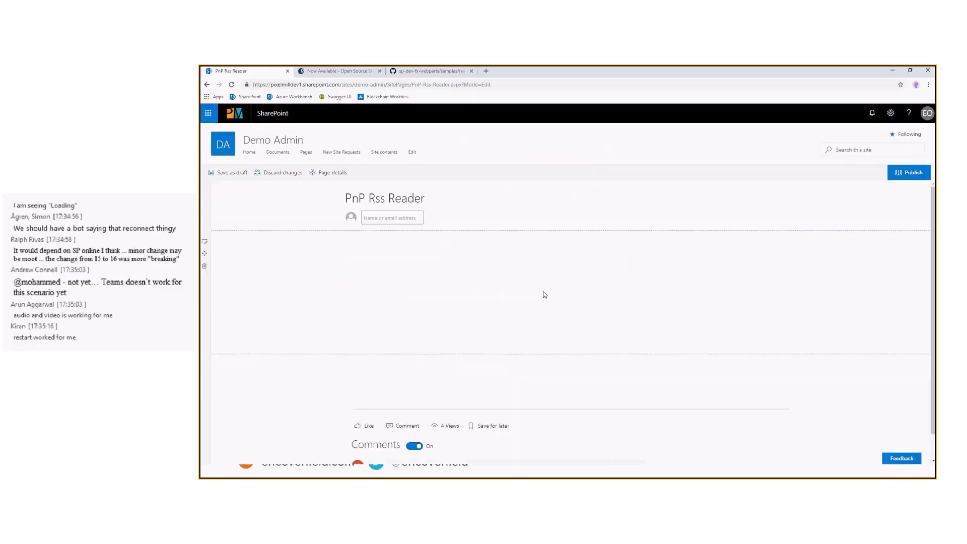
left_click(573, 235)
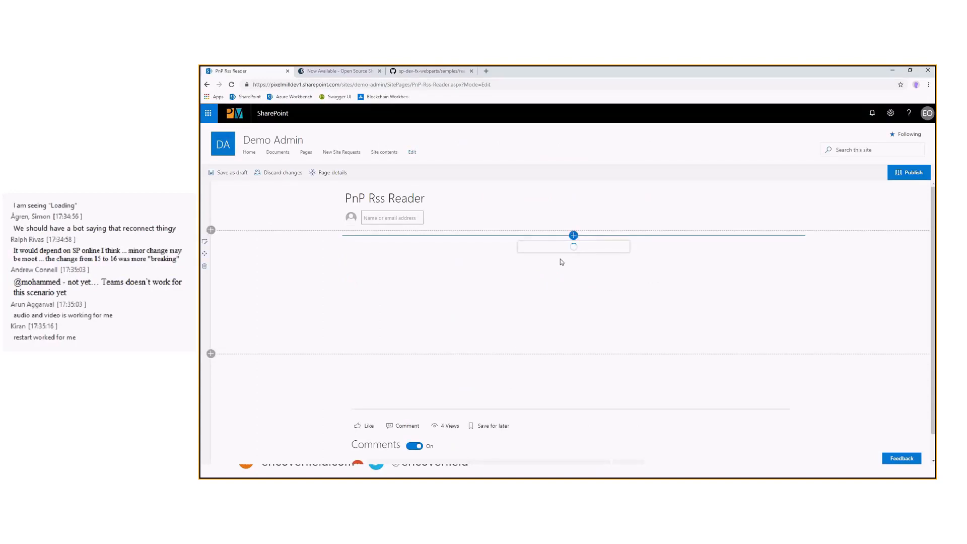
type("rss")
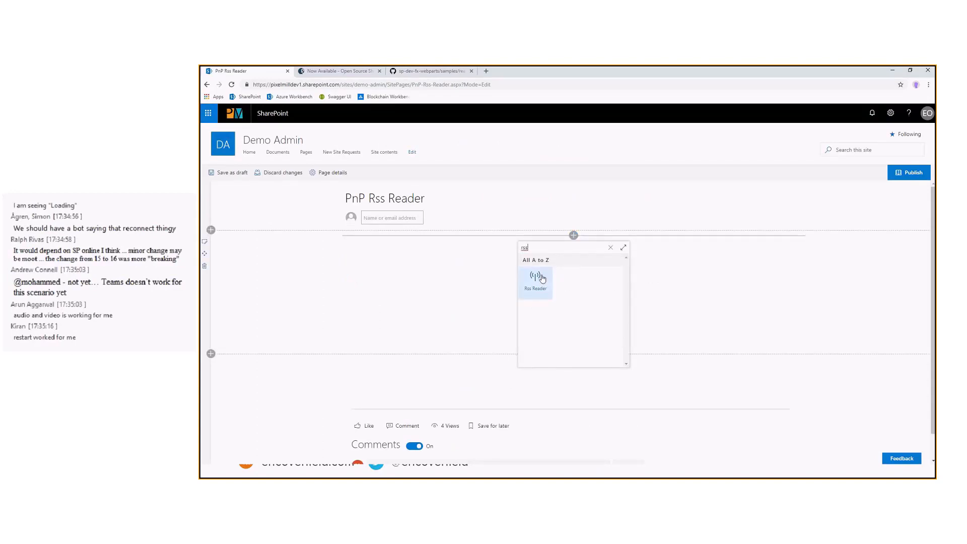
left_click(541, 279)
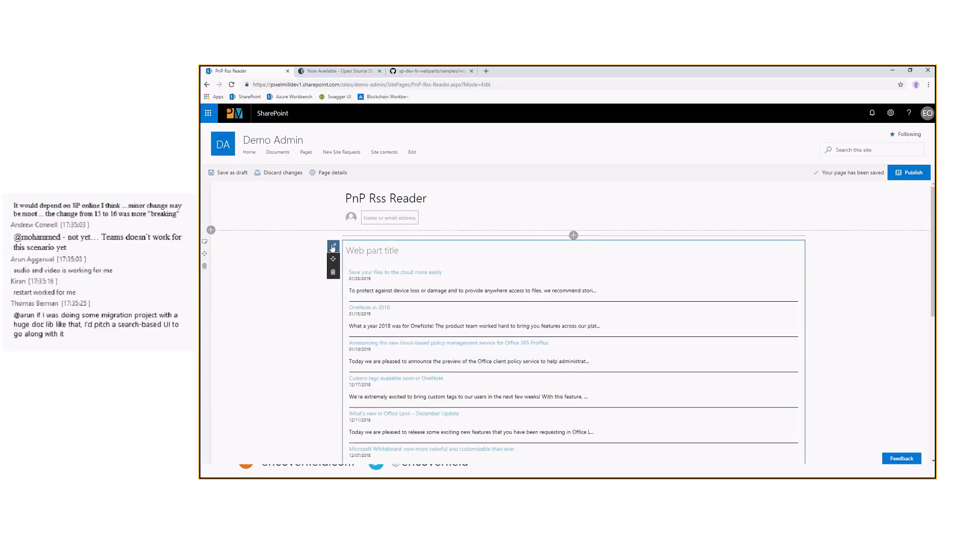
- In the web part settings, try Direct request then choose Feed2Json.org as retrieval service
left_click(333, 247)
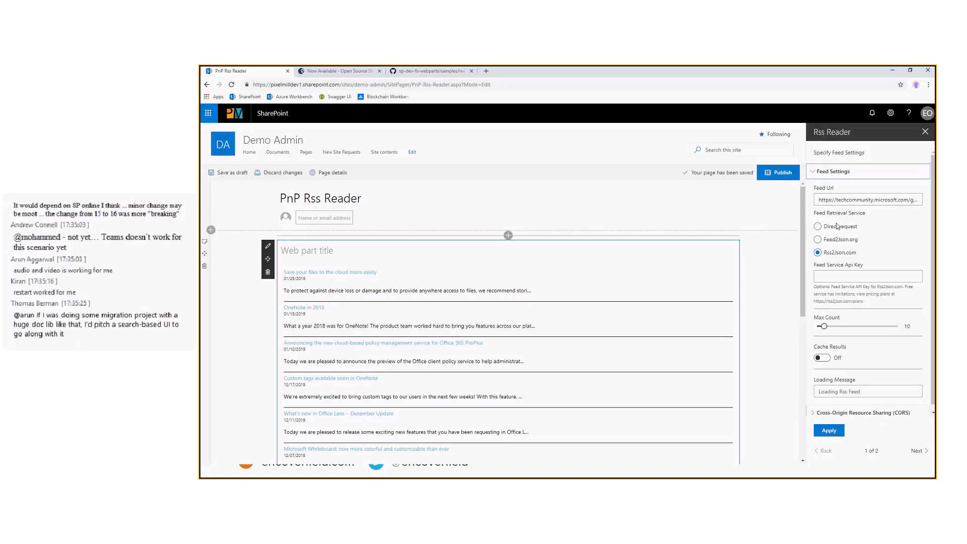
left_click(817, 227)
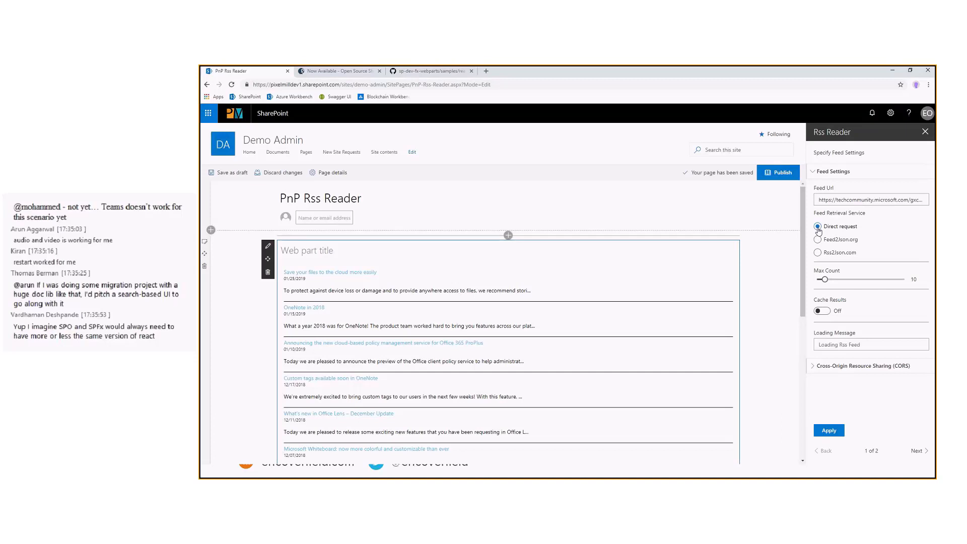
left_click(817, 240)
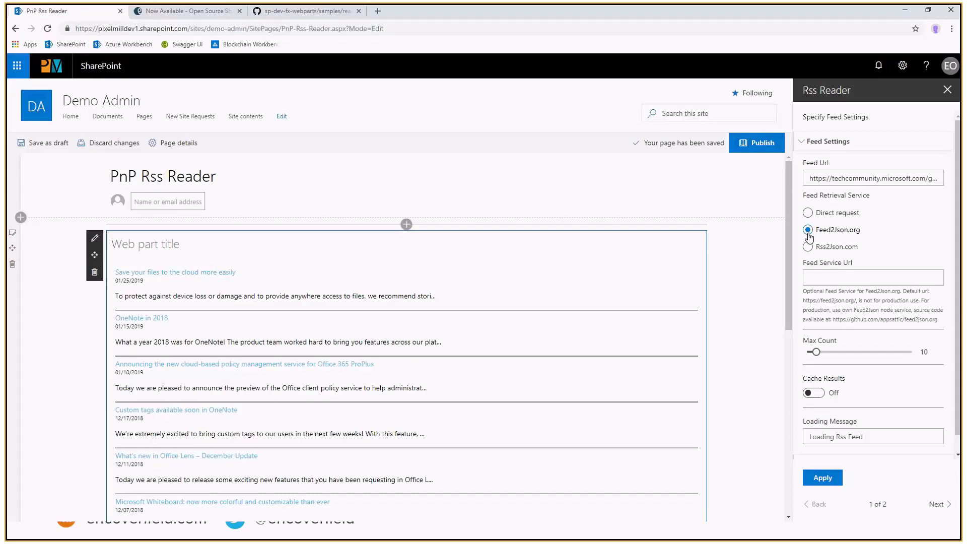
- Switch the feed retrieval service to Rss2Json.com
left_click(808, 246)
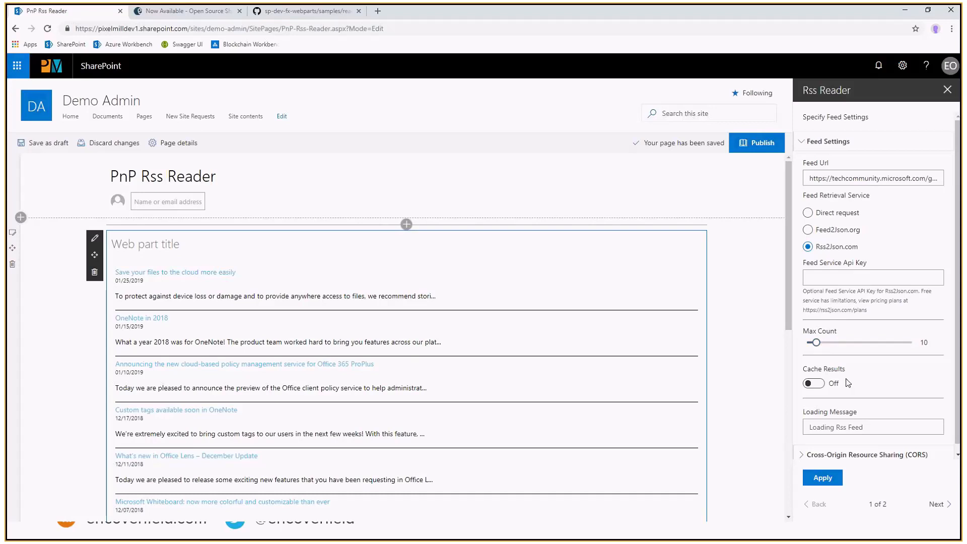
- Toggle Cache Results on then off again and expand the CORS options
left_click(813, 386)
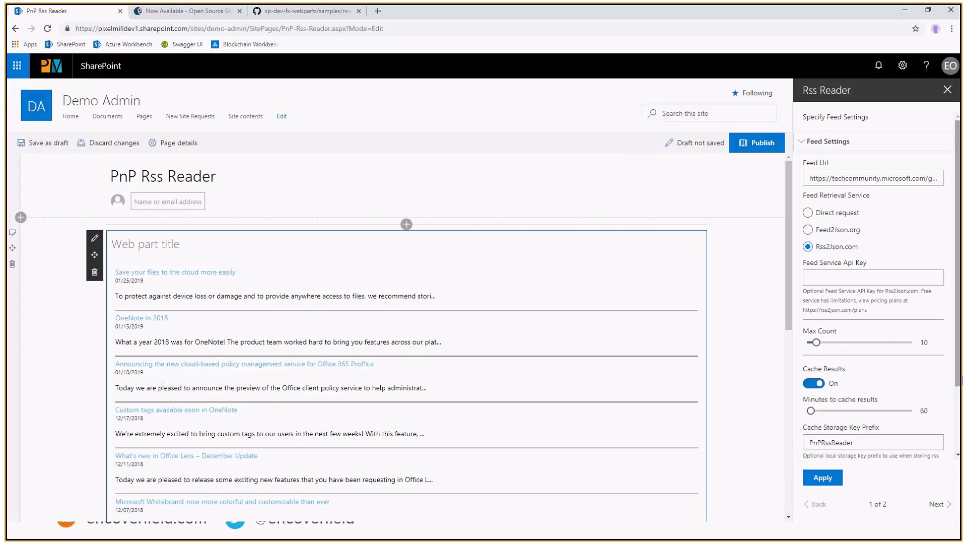
scroll(962, 379, "down", 2)
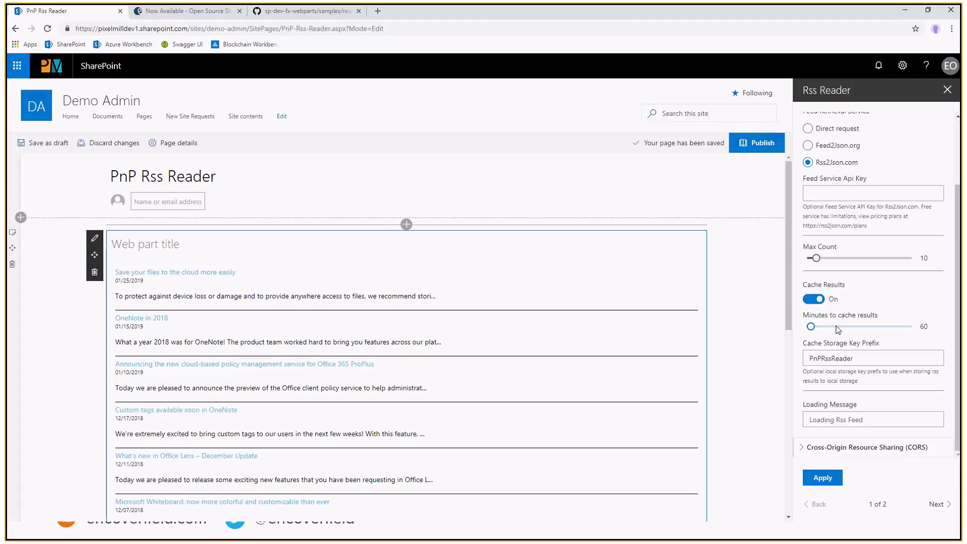
left_click(818, 299)
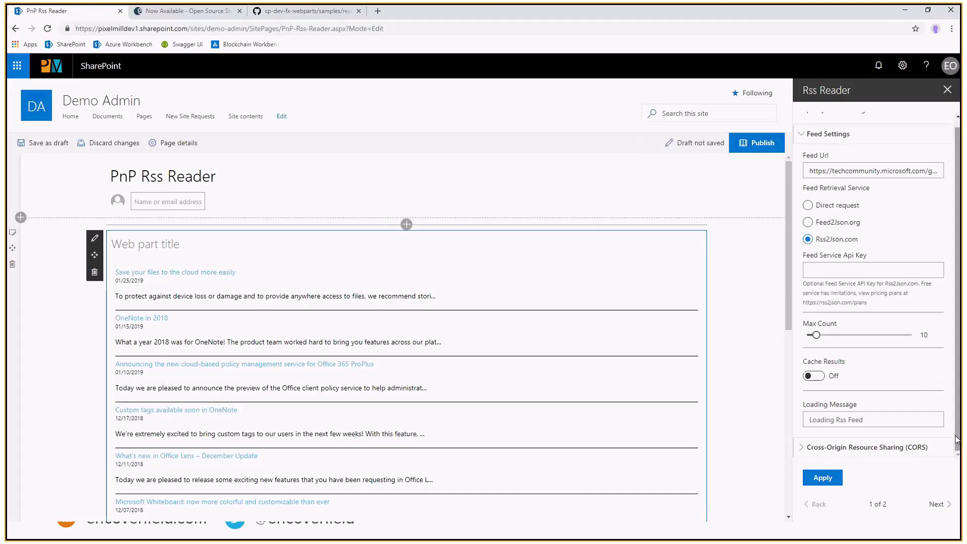
left_click(804, 448)
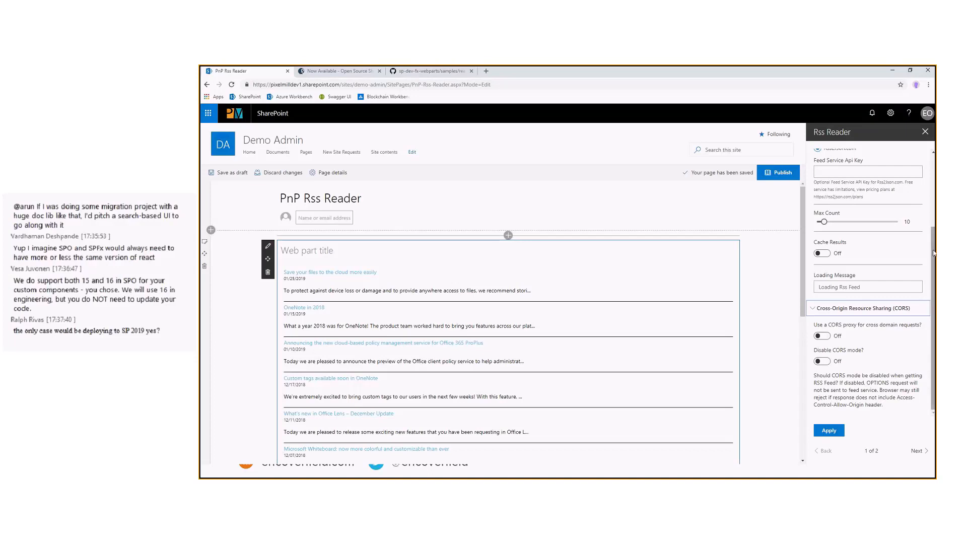
scroll(919, 257, "up", 3)
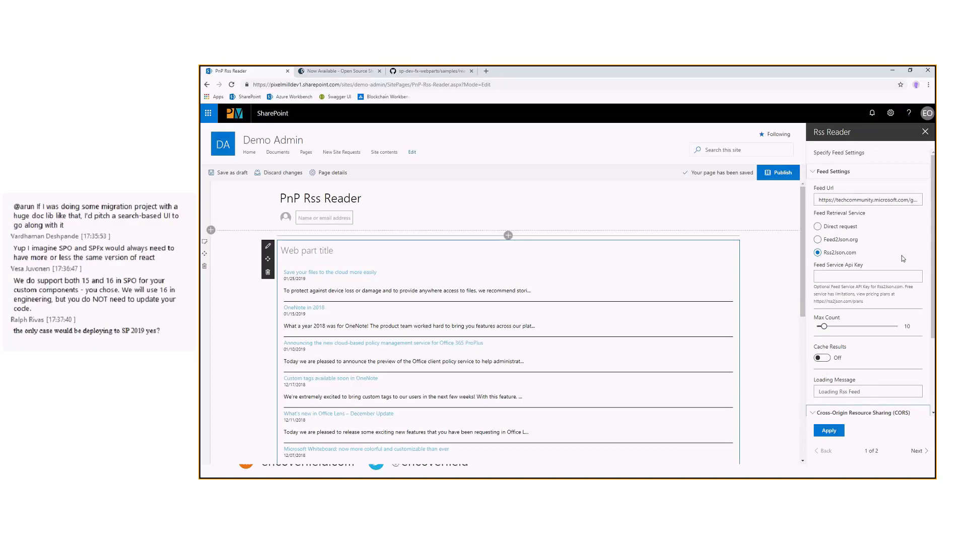
- Apply Direct request retrieval, then apply it with CORS mode disabled
left_click(818, 227)
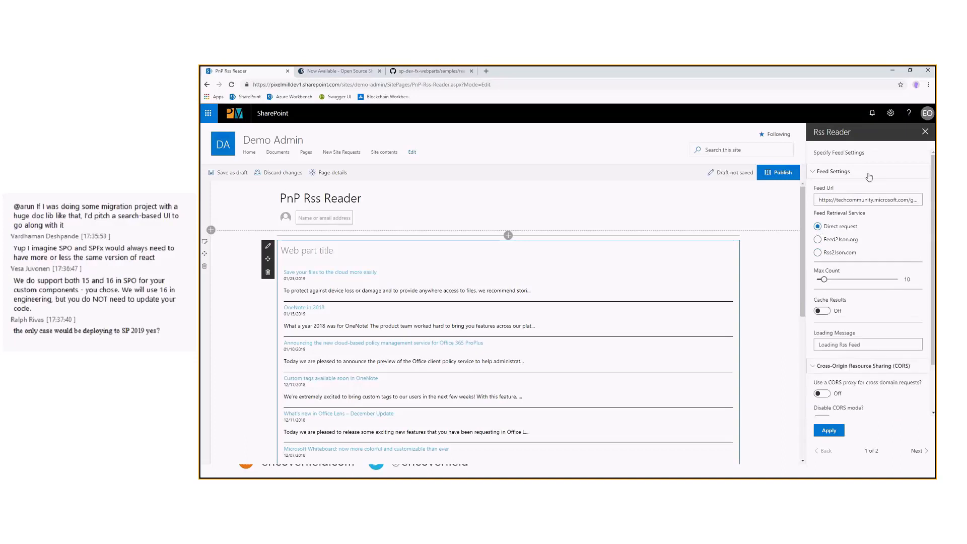
left_click(829, 430)
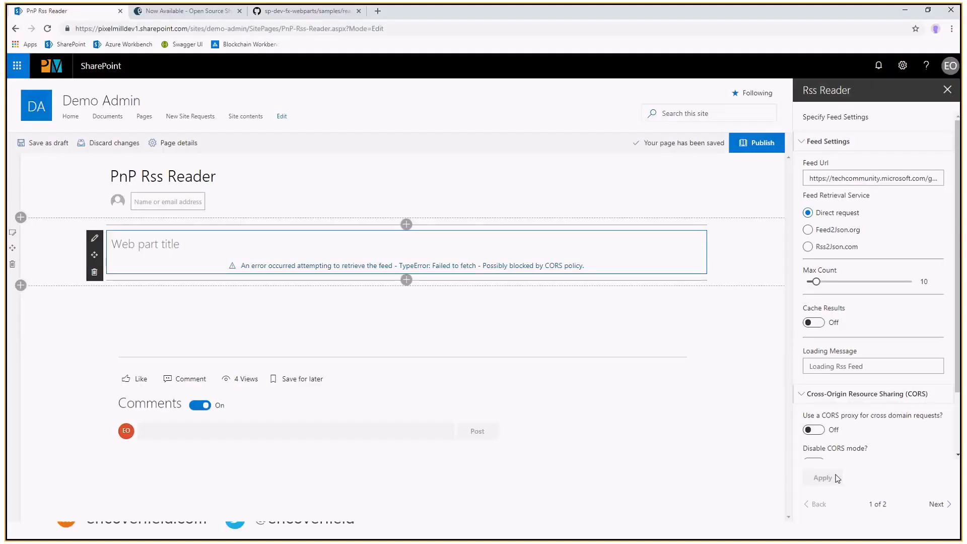
scroll(878, 460, "down", 2)
left_click(816, 393)
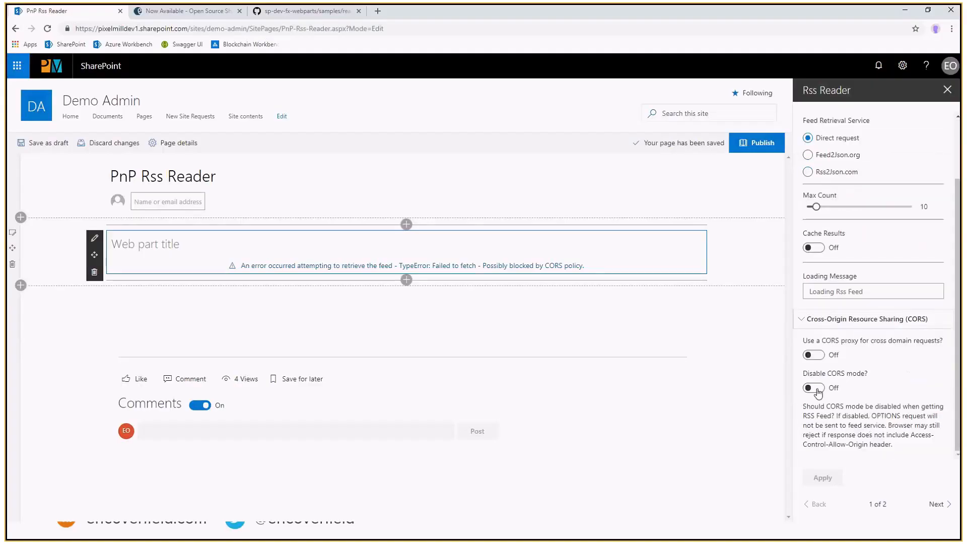
left_click(820, 480)
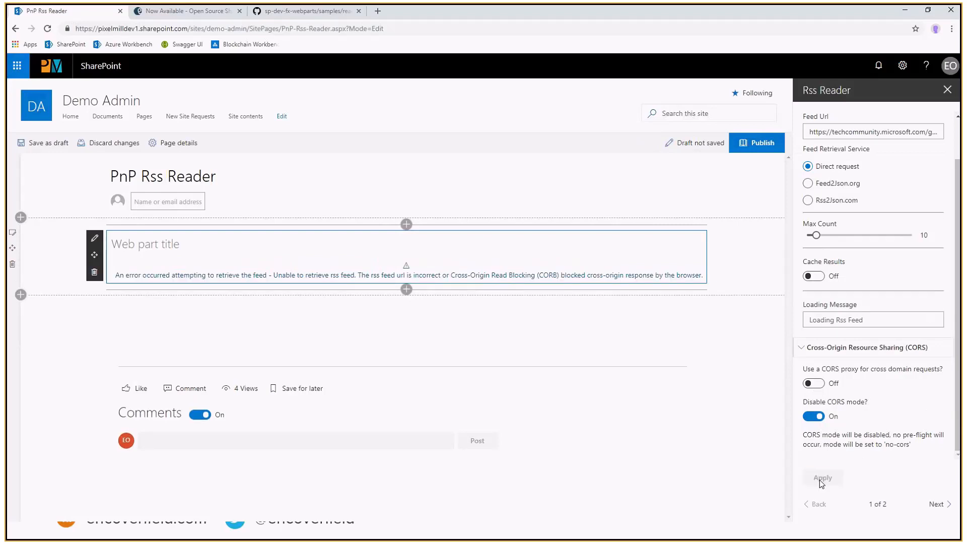
- Route requests through the cors-anywhere proxy and apply the proxy settings
left_click(815, 384)
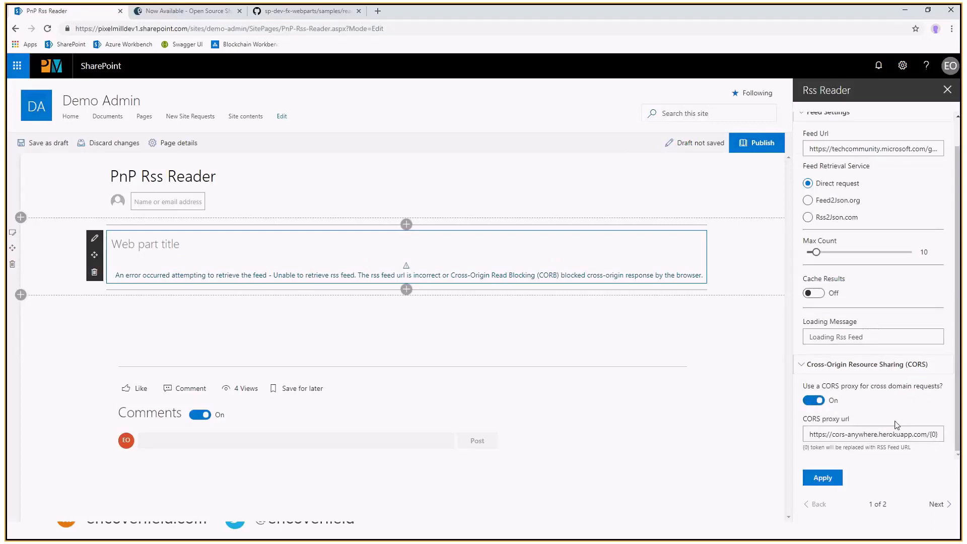
left_click(855, 434)
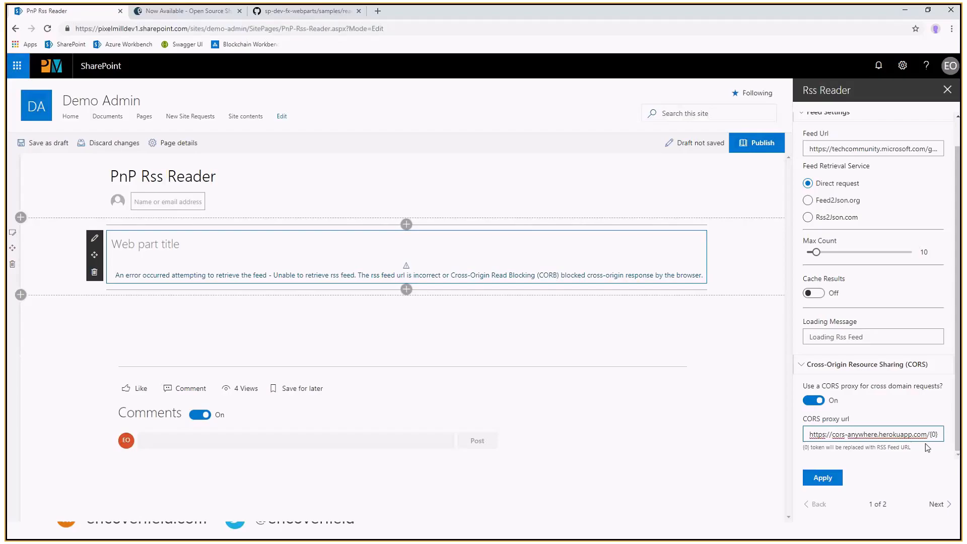
left_click(829, 430)
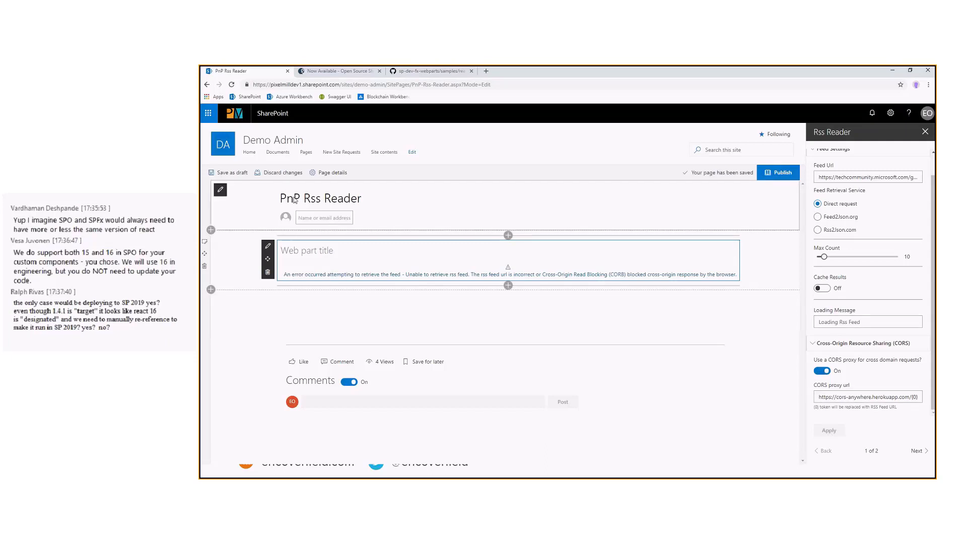
- Save the page as draft, reload it and return to edit mode
left_click(220, 173)
key("F5")
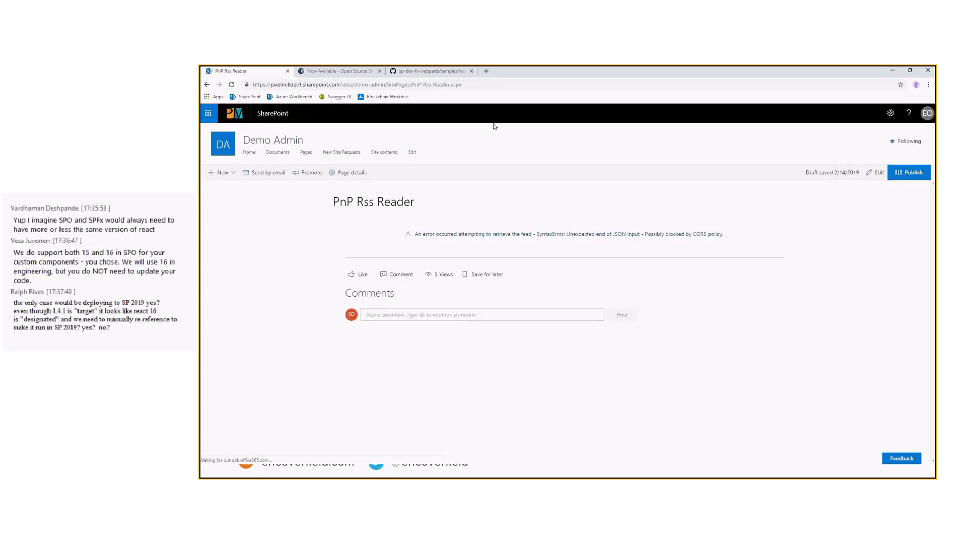
left_click(880, 174)
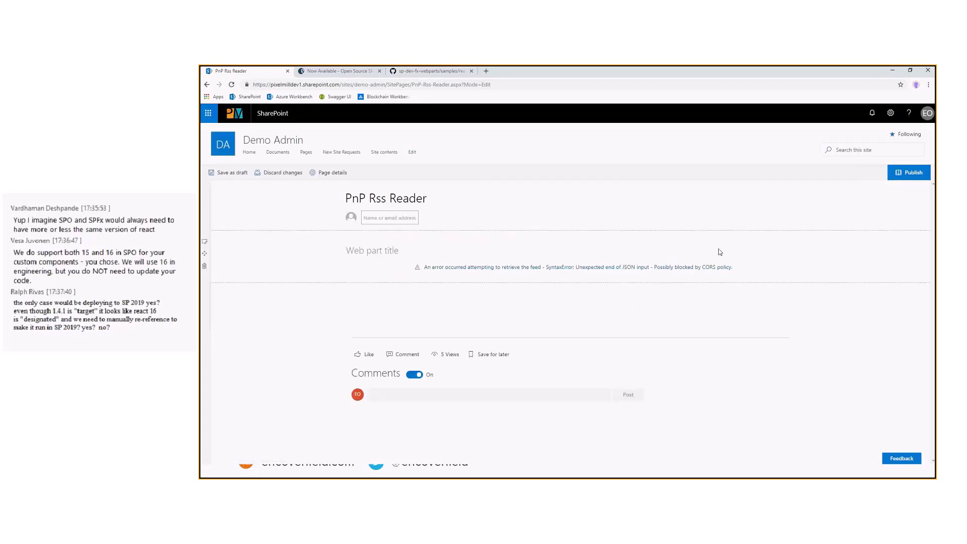
- Reopen settings and apply Direct request, then Rss2Json.com, with CORS options shown
mouse_move(574, 257)
left_click(332, 248)
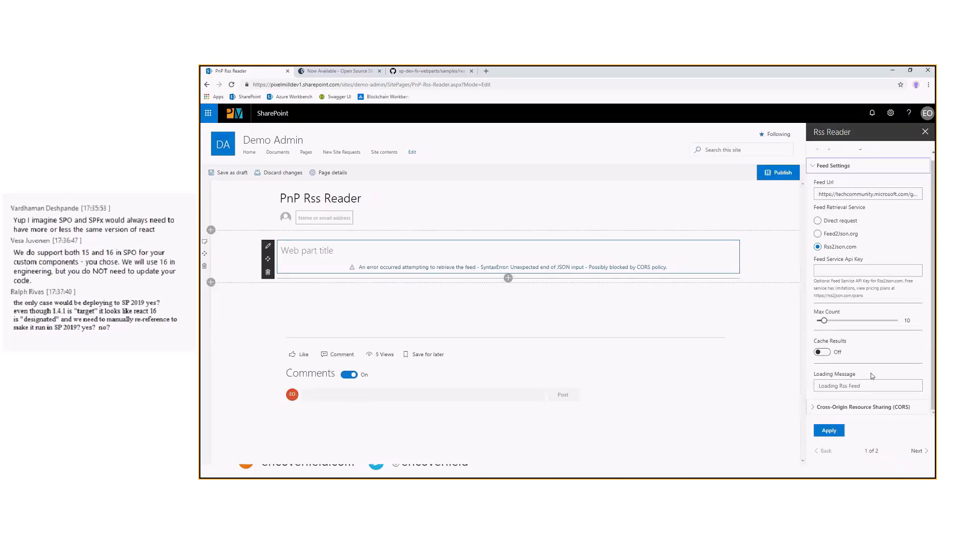
left_click(821, 409)
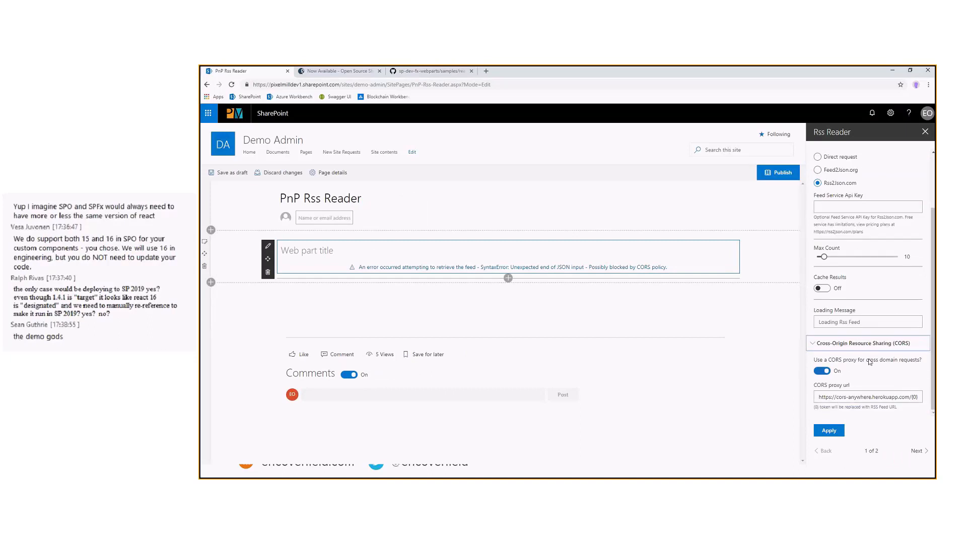
scroll(834, 279, "up", 2)
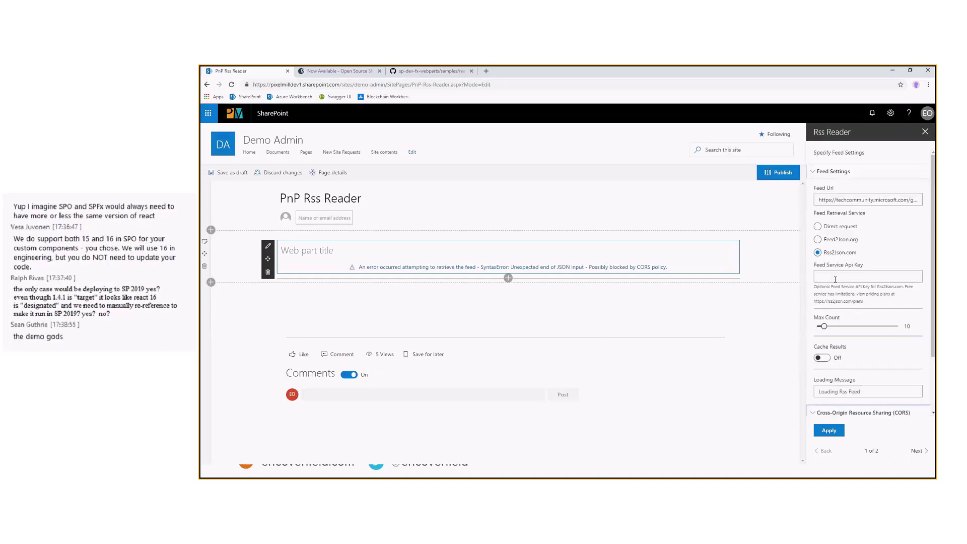
left_click(818, 226)
scroll(831, 302, "down", 1)
left_click(827, 431)
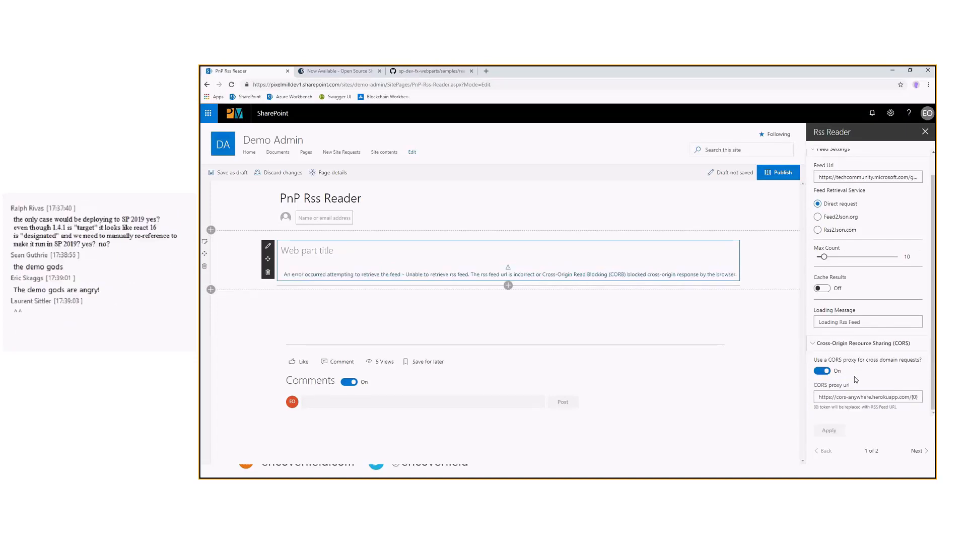
scroll(854, 376, "up", 2)
left_click(818, 253)
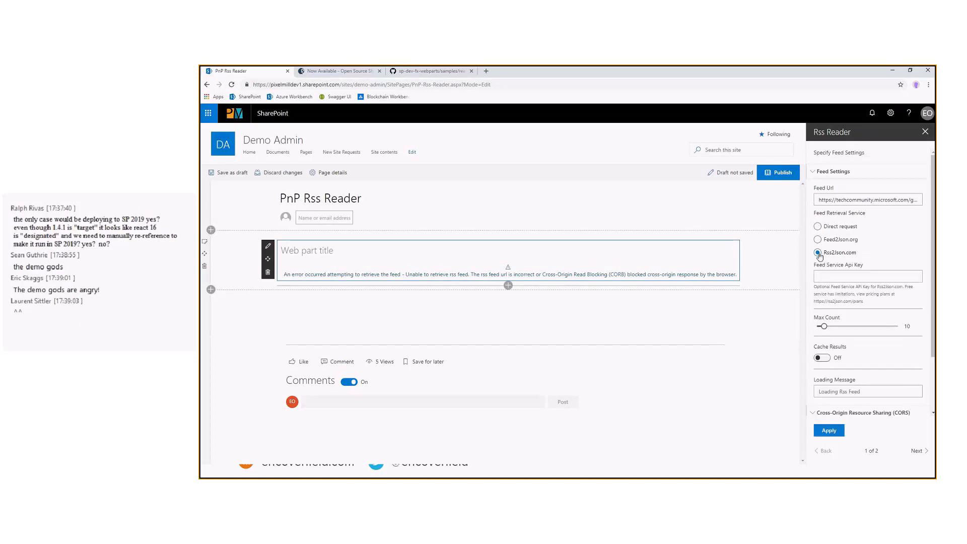
left_click(828, 429)
scroll(831, 396, "down", 1)
- Toggle the CORS proxy and Direct request combinations, ending on Rss2Json.com without proxy
left_click(822, 371)
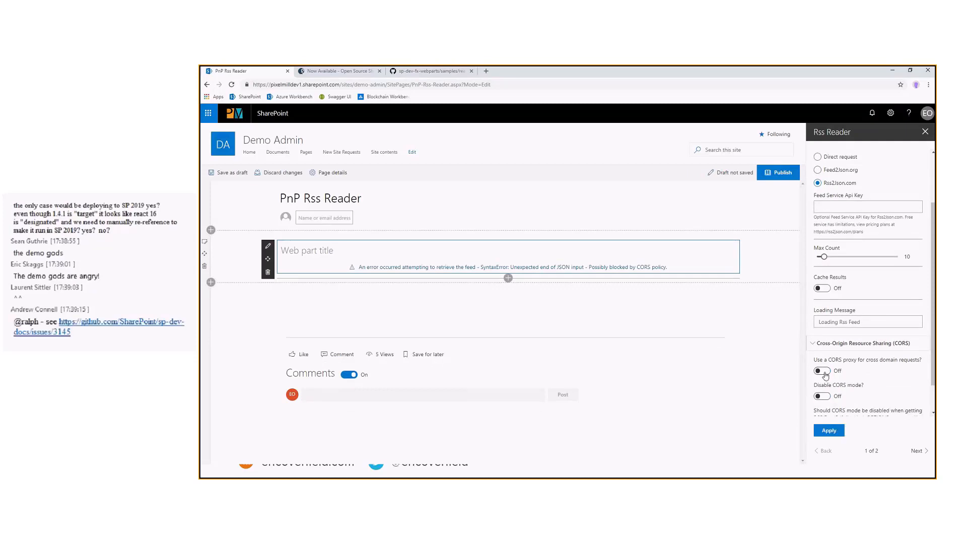
left_click(821, 371)
left_click(828, 430)
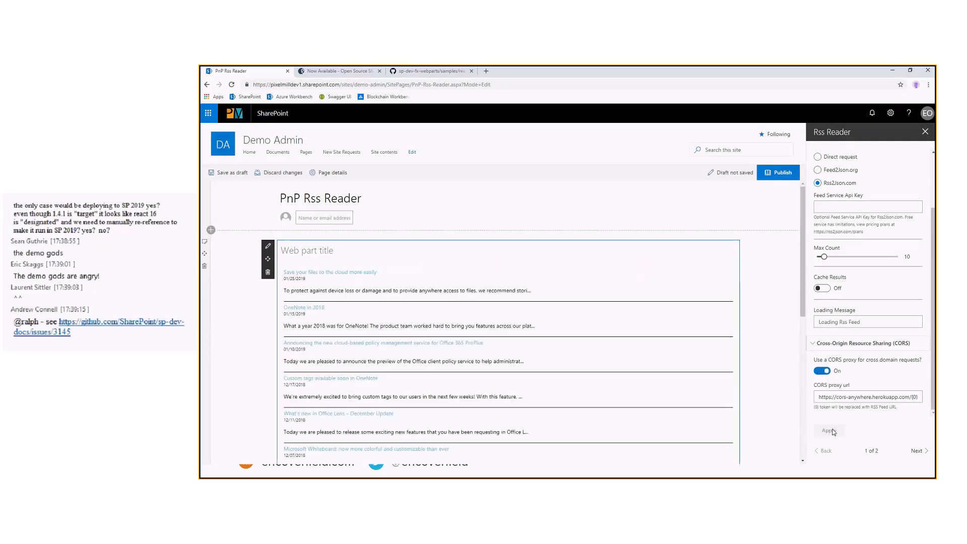
scroll(859, 383, "up", 1)
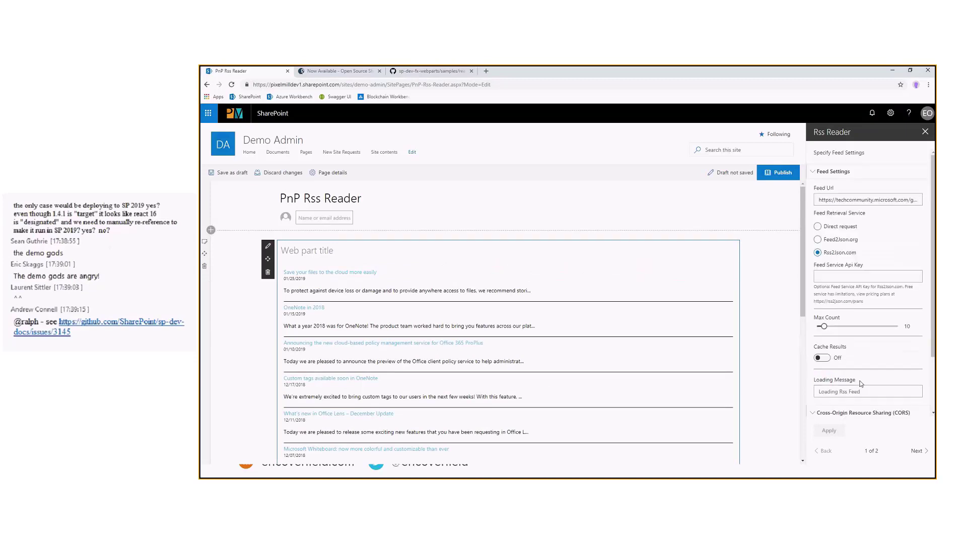
left_click(817, 226)
scroll(829, 409, "down", 1)
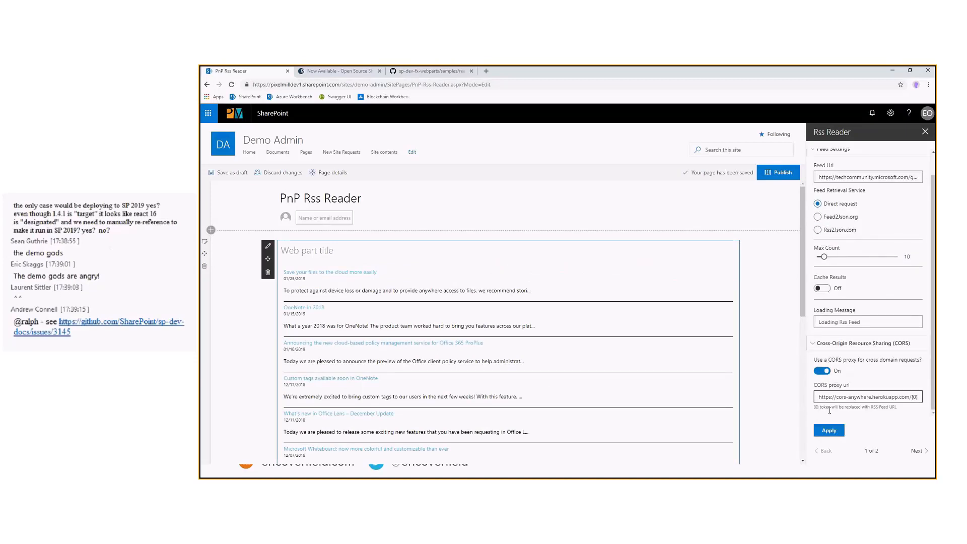
left_click(828, 430)
left_click(821, 371)
left_click(818, 230)
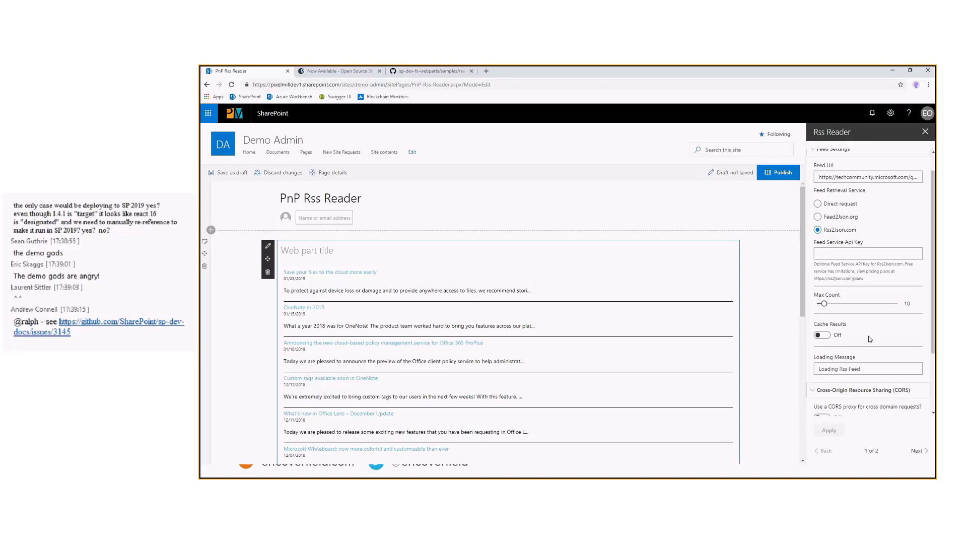
- Turn Cache Results on and apply it, with DevTools Network filtered by 'tech'
left_click(821, 335)
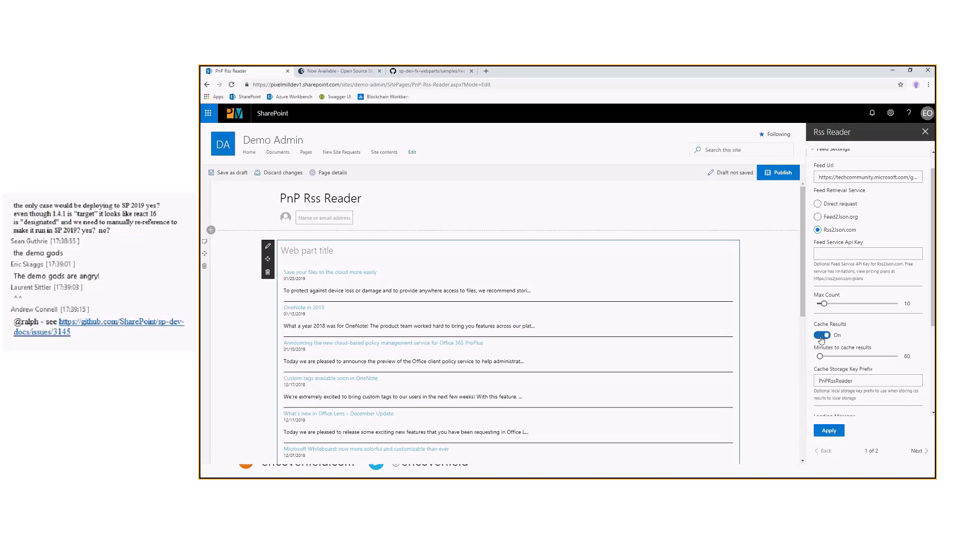
key("F12")
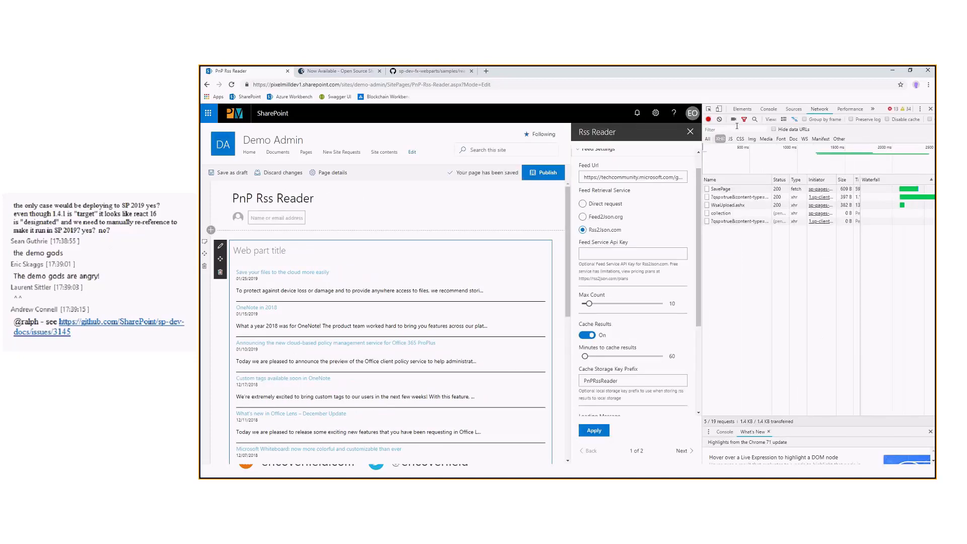
left_click(736, 129)
type("tech")
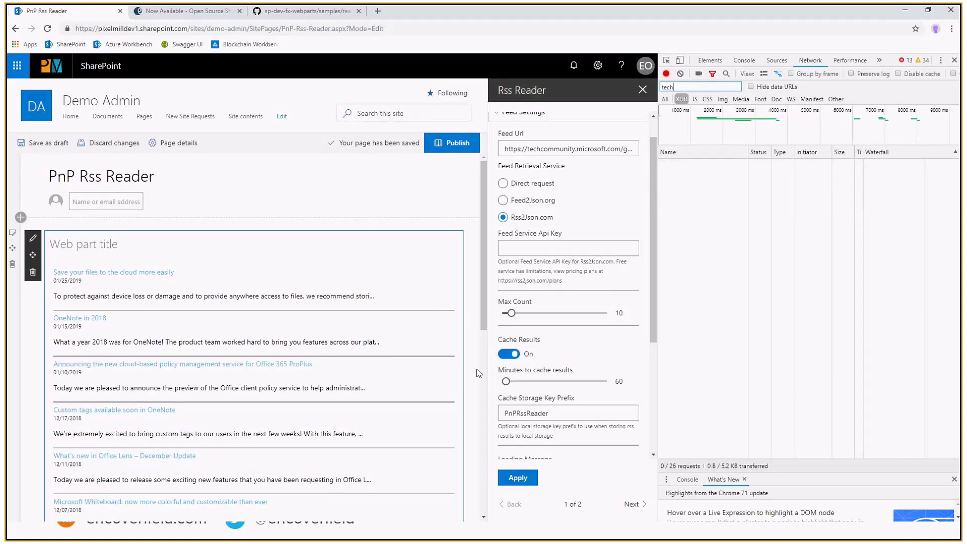
left_click(517, 477)
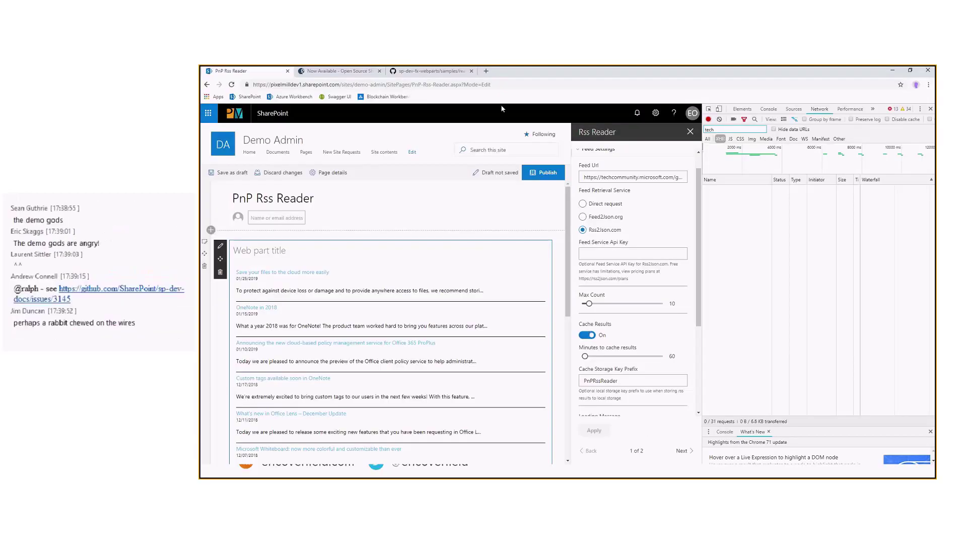
- Reload the page from the address bar and reopen the web part settings beside DevTools
left_click(519, 86)
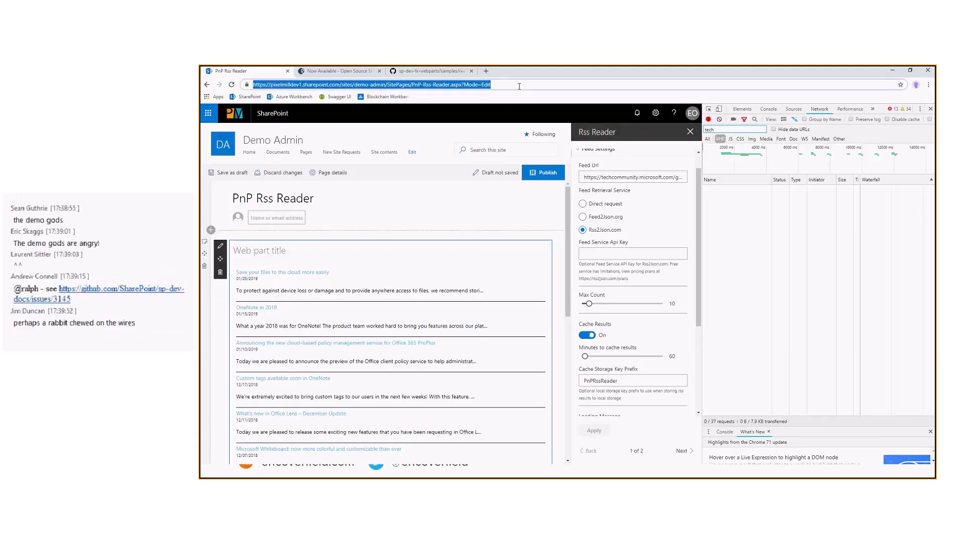
key("Return")
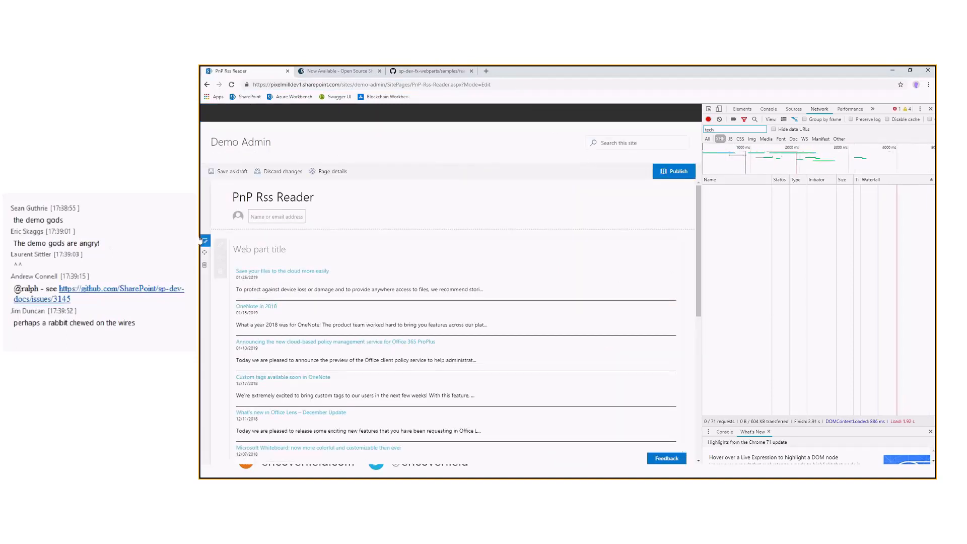
left_click(220, 244)
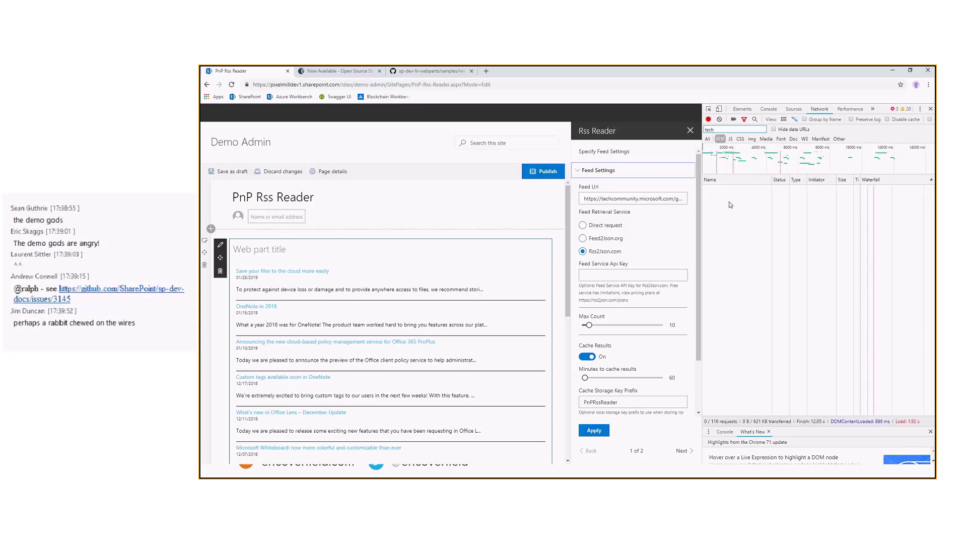
left_click(873, 110)
- Delete the PnPRssReader_rssFeed key from Local Storage and return to the Network list
left_click(883, 130)
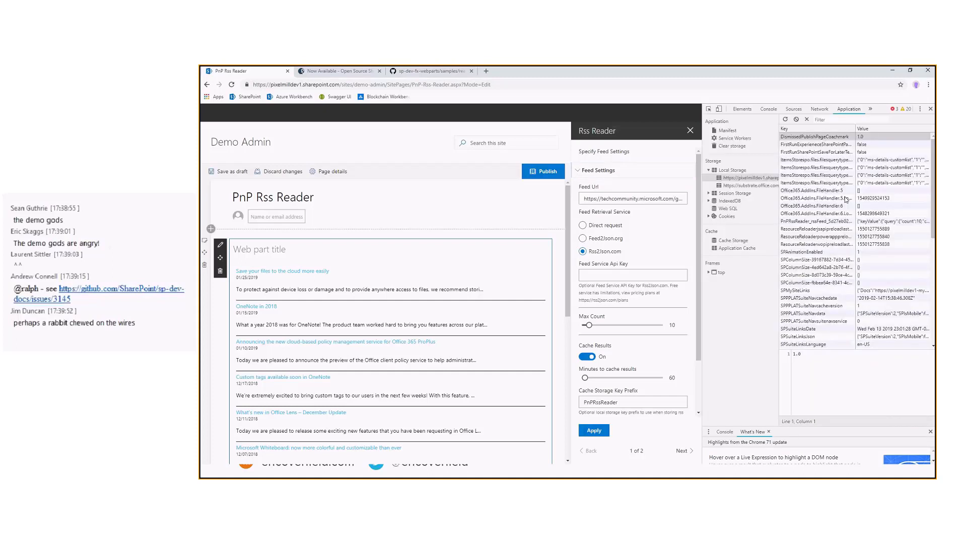
left_click(822, 221)
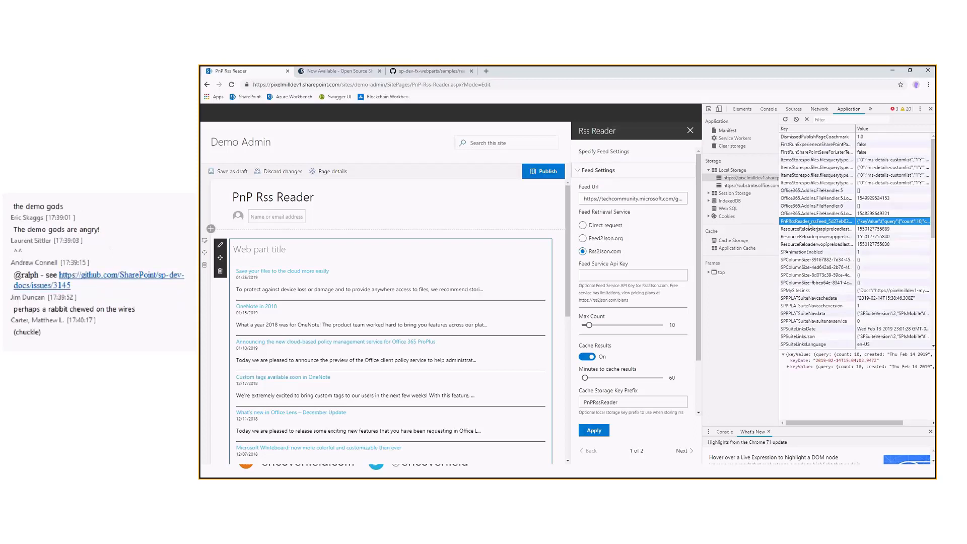
left_click(805, 119)
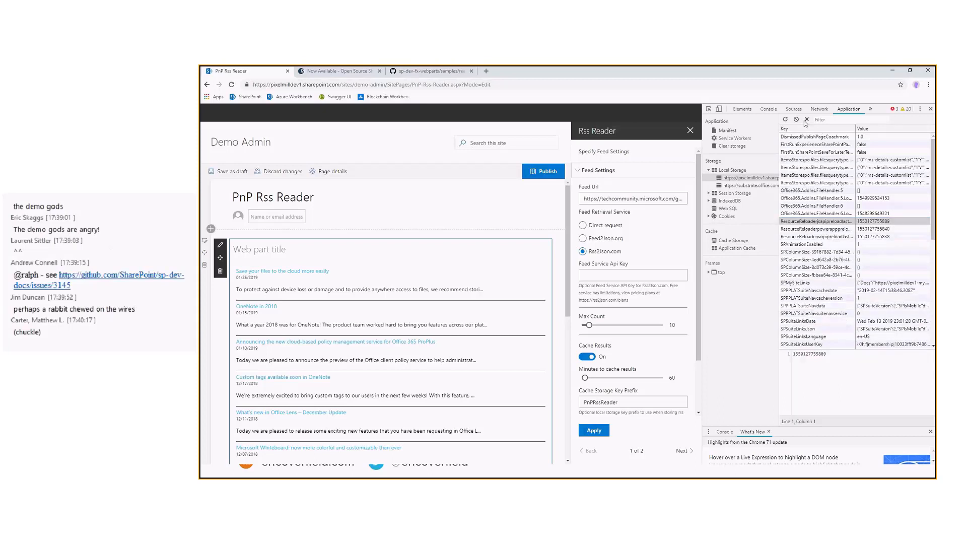
left_click(818, 110)
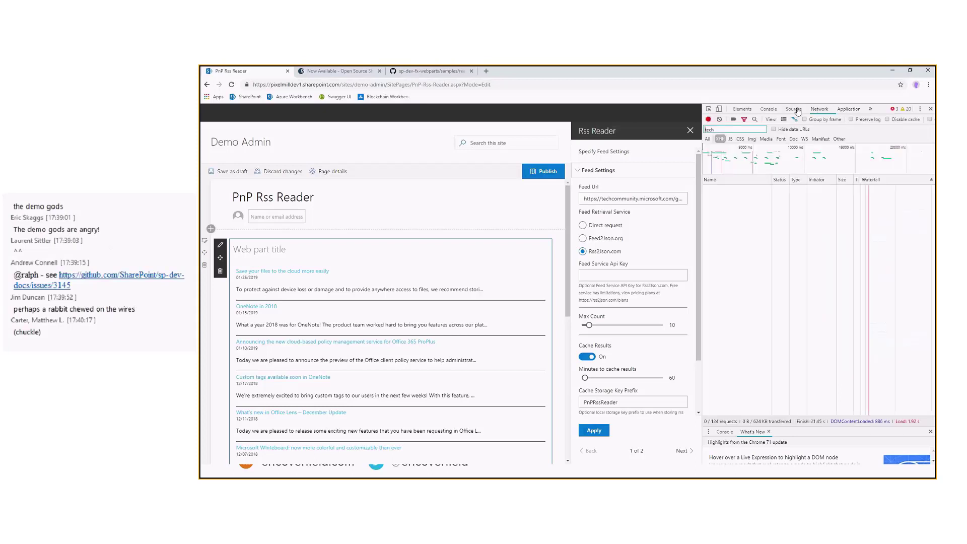
- Reload the page twice, confirming the leave-page prompts, to refetch the feed
left_click(523, 85)
key("Return")
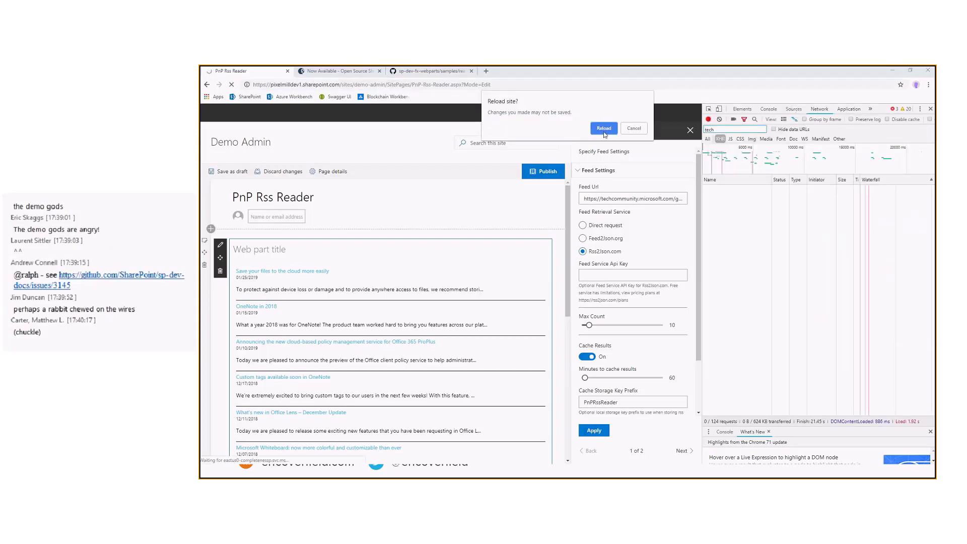
left_click(603, 128)
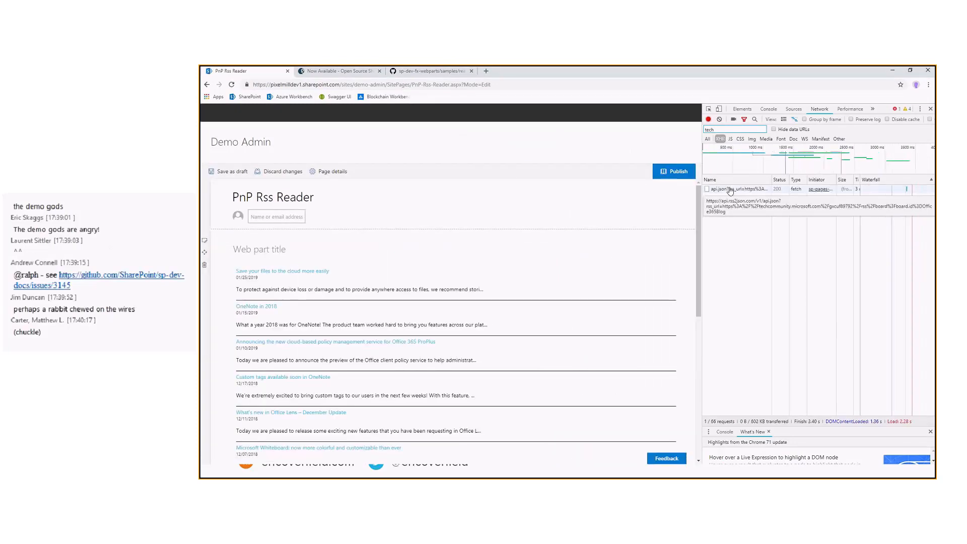
key("F5")
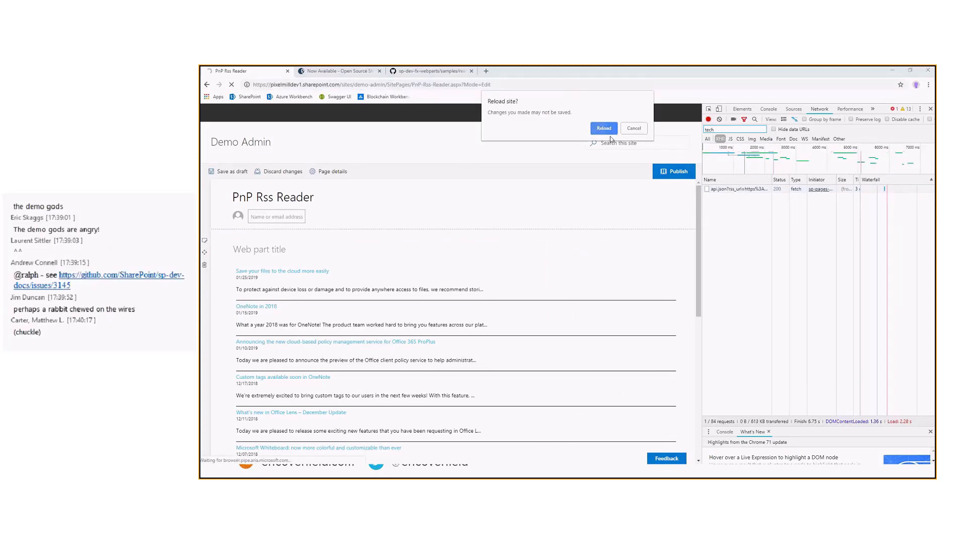
left_click(604, 129)
left_click(492, 318)
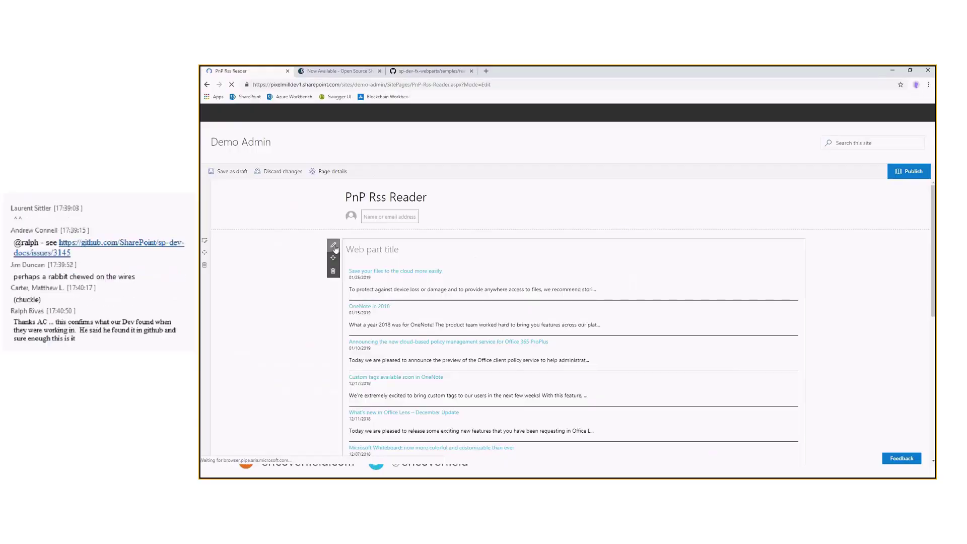
- In the styling settings, apply a new background colour for feed results
left_click(335, 248)
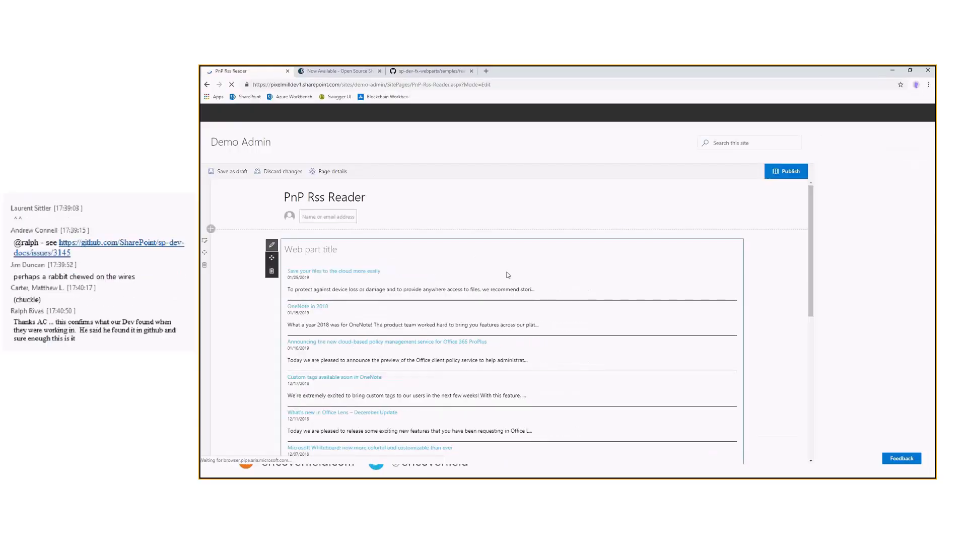
left_click(917, 450)
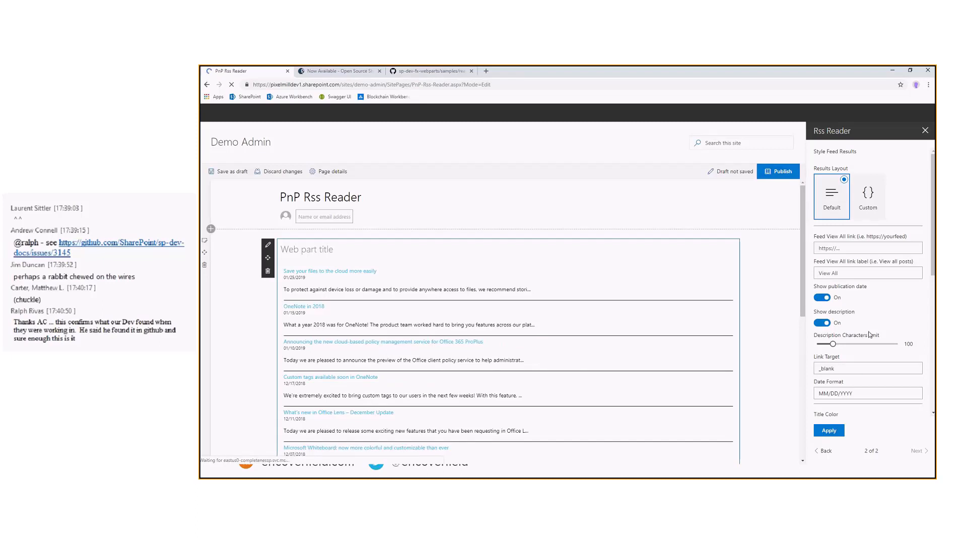
scroll(867, 334, "down", 1)
scroll(869, 331, "down", 4)
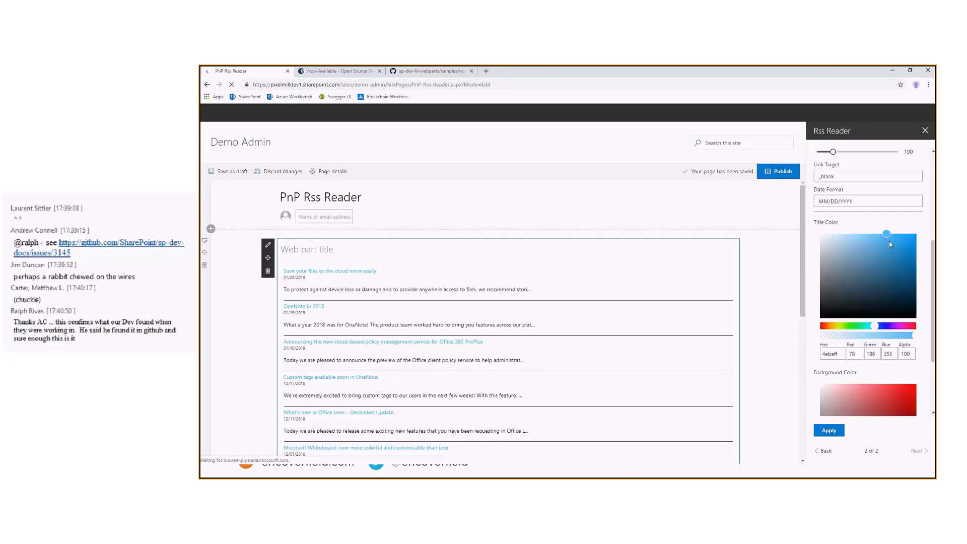
scroll(886, 390, "down", 3)
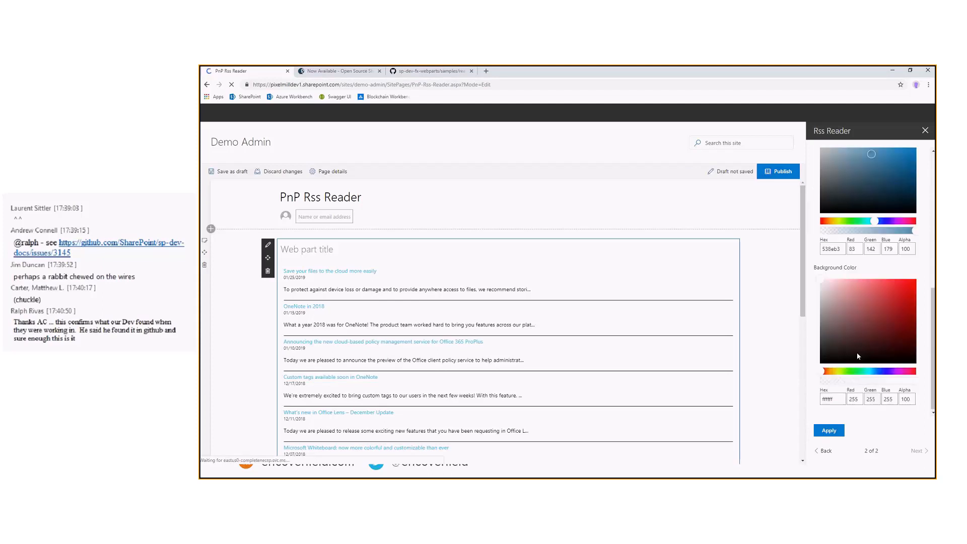
left_click(840, 430)
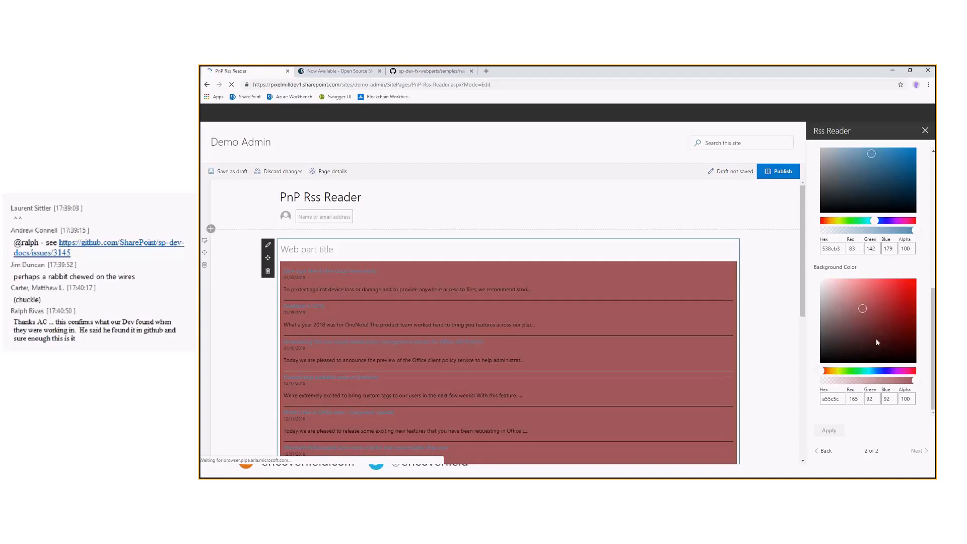
scroll(875, 338, "up", 2)
scroll(875, 339, "up", 3)
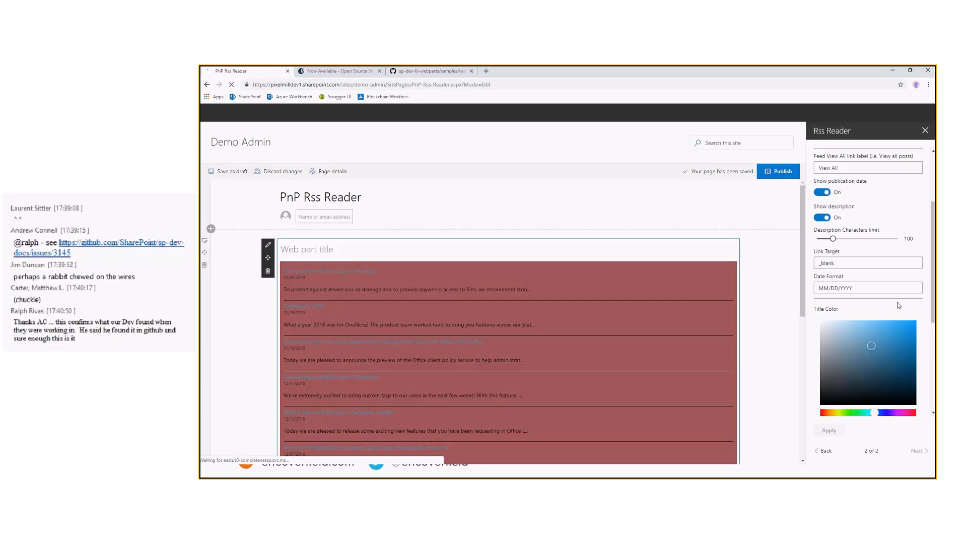
scroll(897, 306, "up", 1)
- Change the date format to DD/MM/YYYY and apply it
left_click(839, 326)
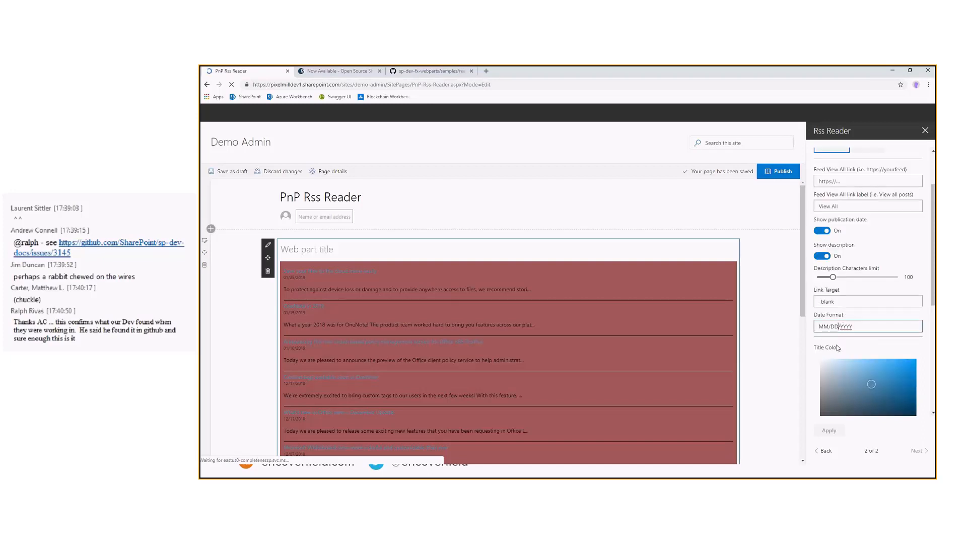
key("BackSpace")
key("BackSpace")
type("MM")
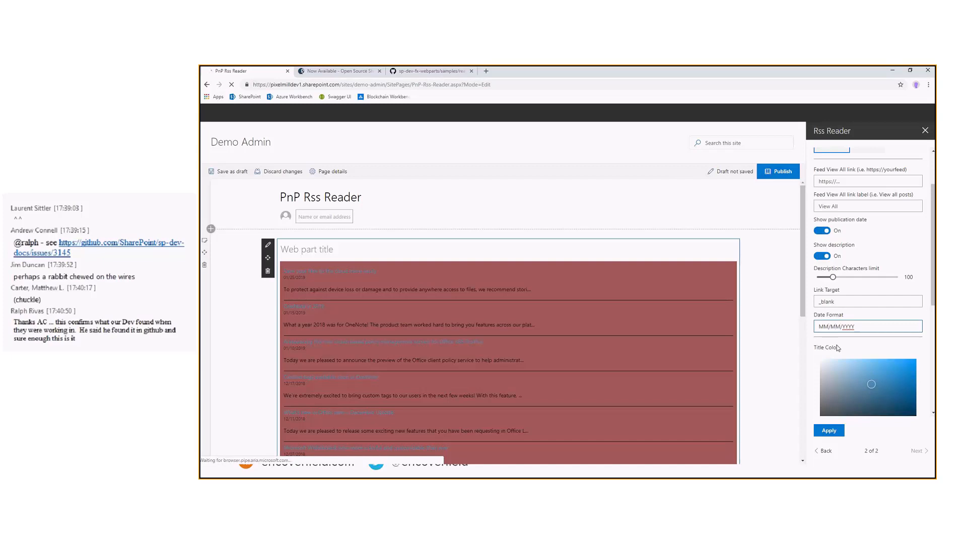
key("Home")
key("Delete")
key("Delete")
type("DD")
left_click(833, 432)
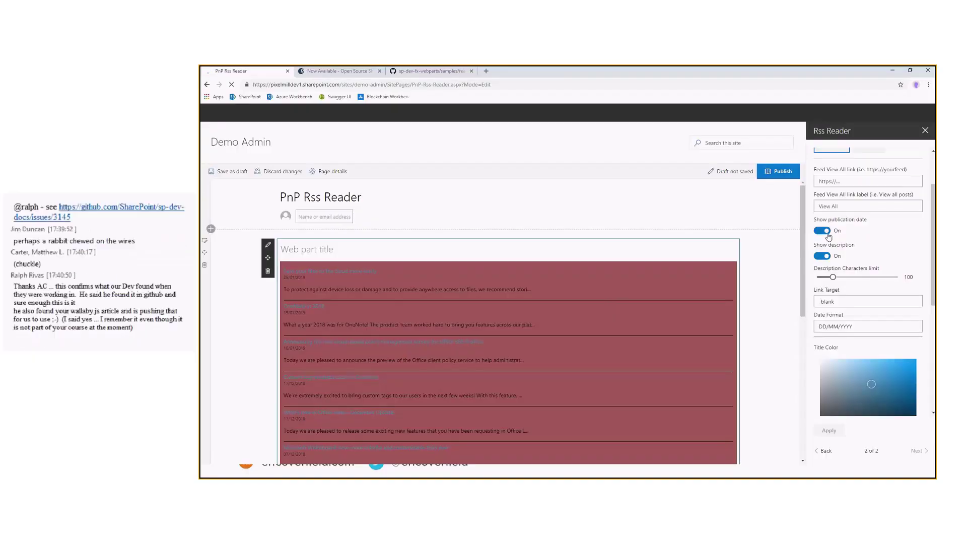
- Hide publication dates, raise the description limit to 299 characters and apply
left_click(822, 230)
left_click(834, 278)
left_click_drag(834, 278, 865, 278)
left_click(829, 430)
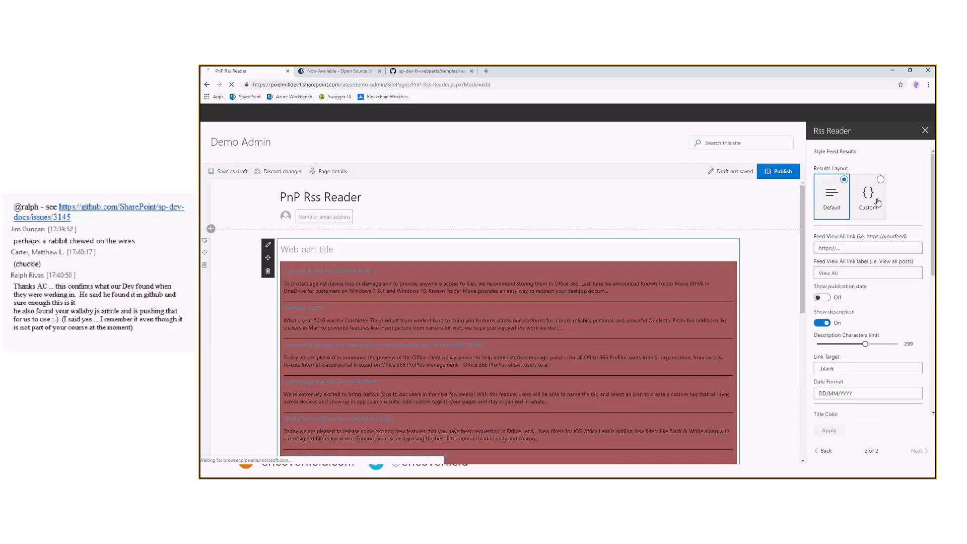
- Switch the RSS Reader results to a Custom layout and save the default results template
left_click(875, 200)
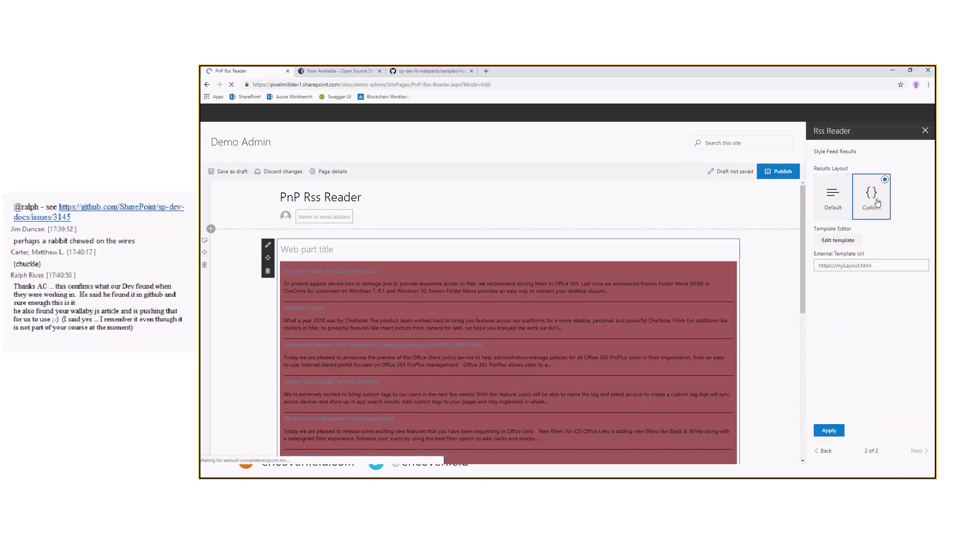
left_click(837, 242)
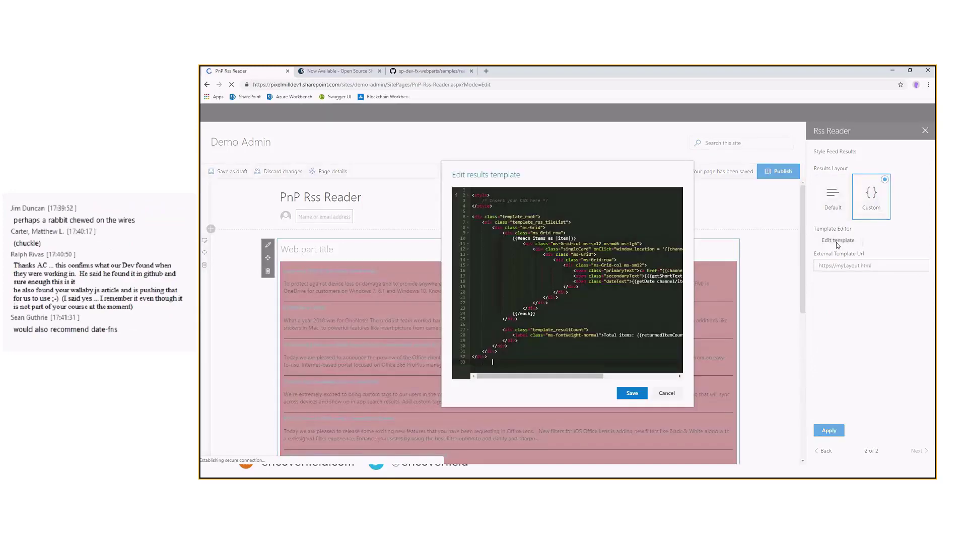
left_click(629, 400)
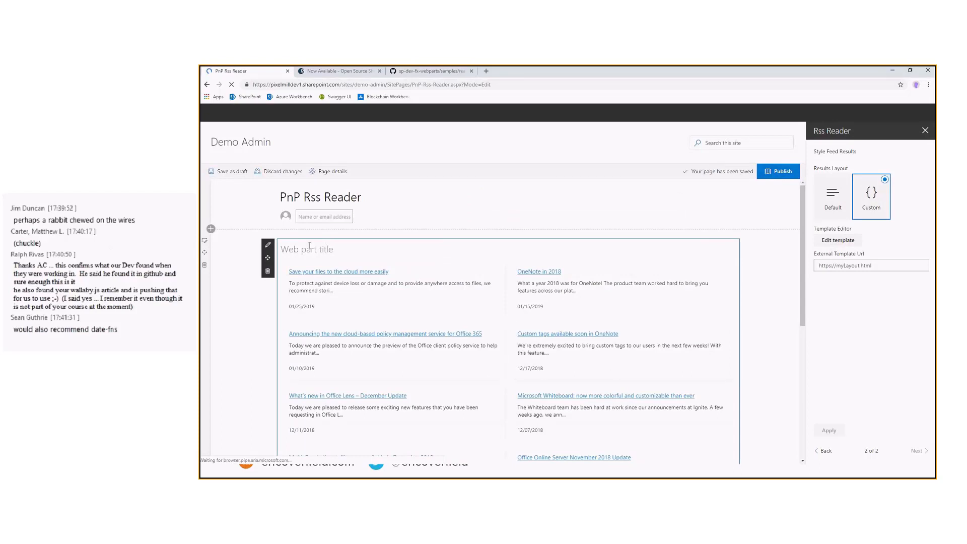
type("rss")
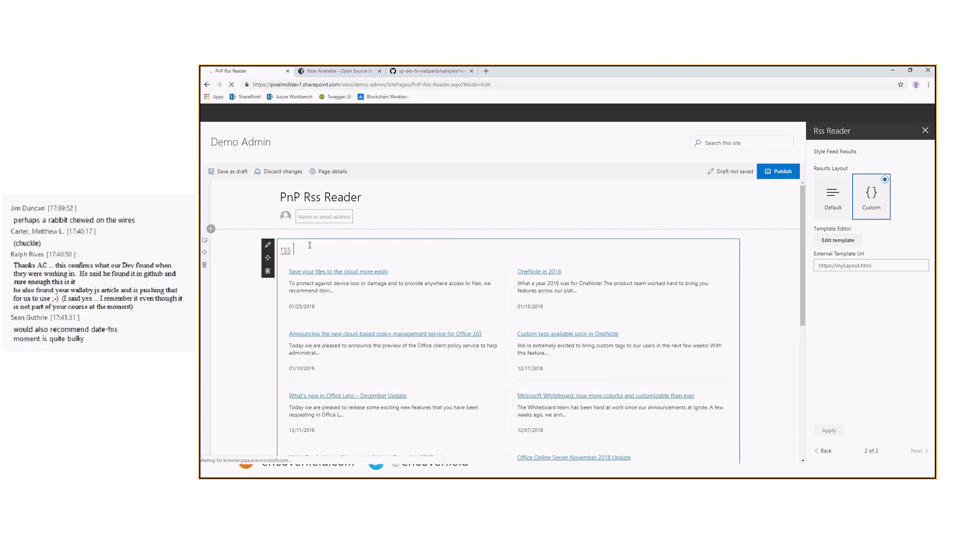
type(" reader")
- Return to page 1 of the property pane and bring up the Windows Start menu
left_click(267, 244)
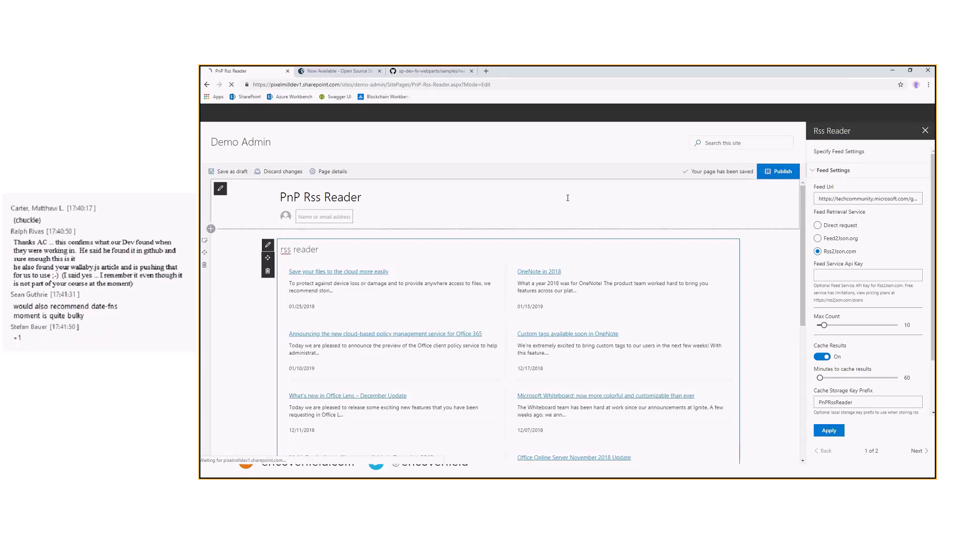
key("super")
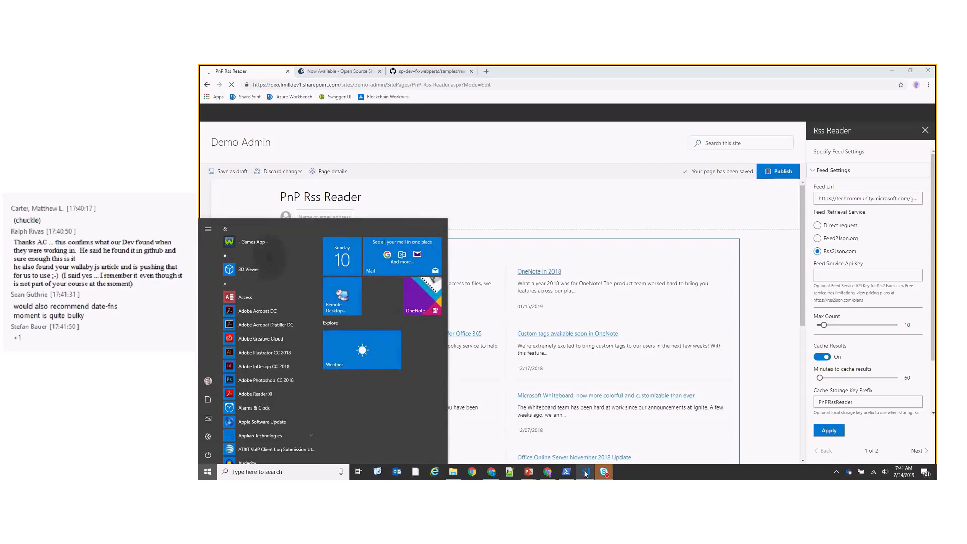
- In VS Code, expand services > LocalStorageService and open ILocalStorageService.ts in the editor
left_click(584, 472)
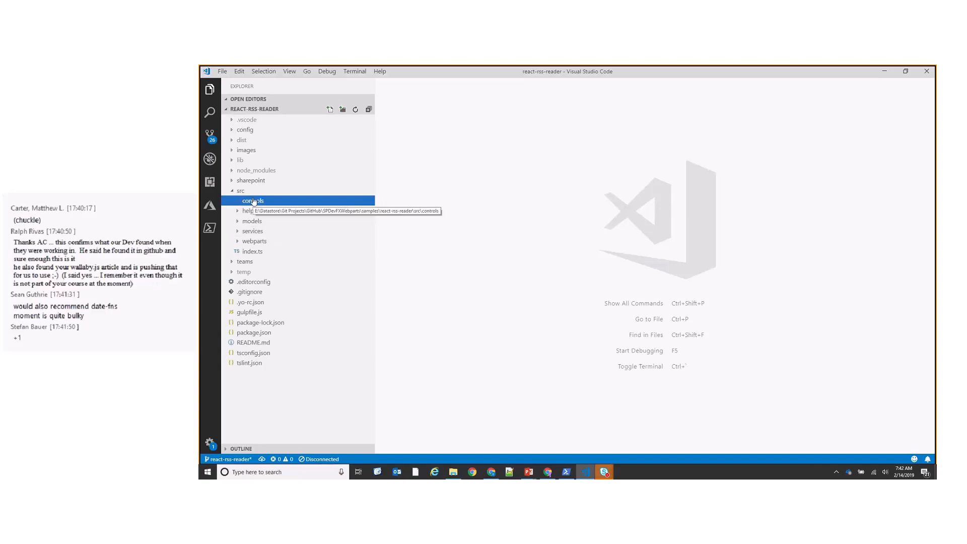
left_click(238, 233)
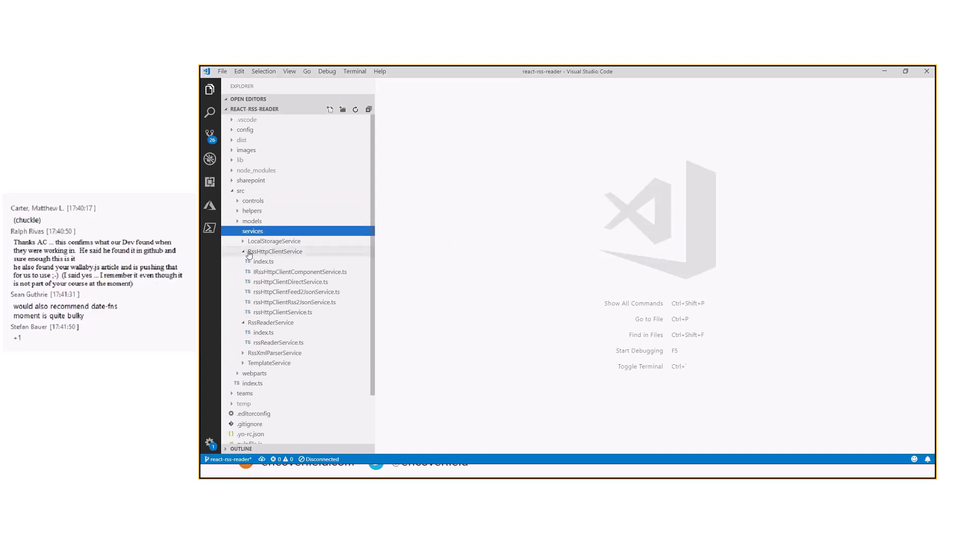
left_click(248, 252)
left_click(242, 260)
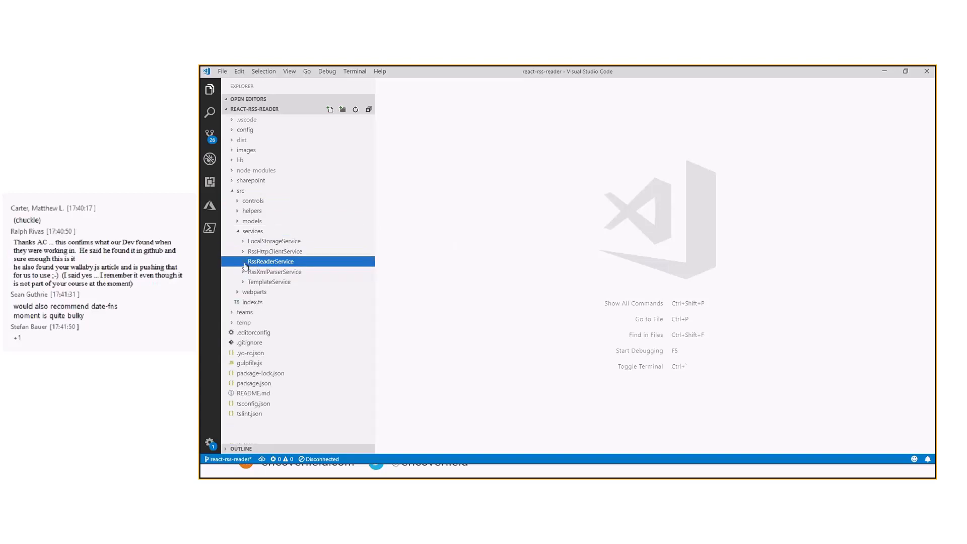
left_click(245, 242)
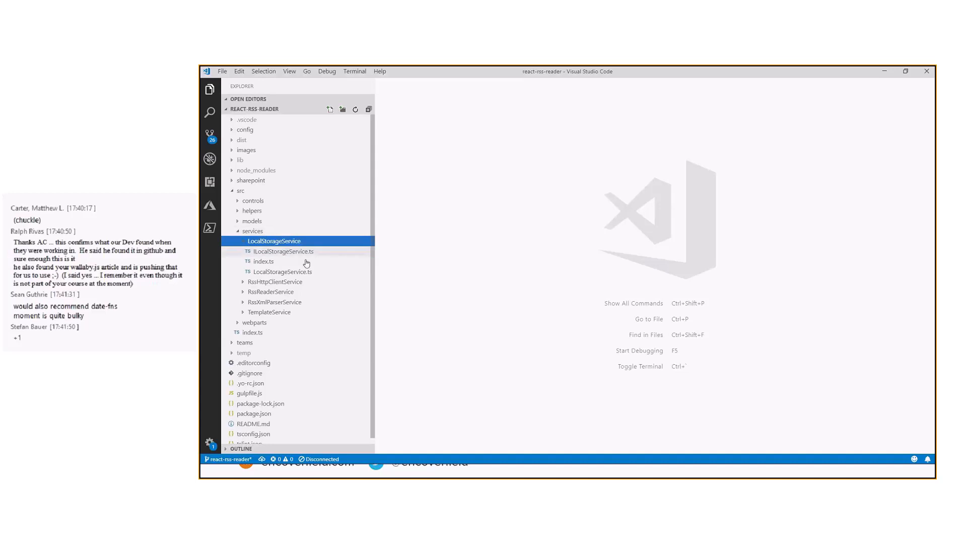
left_click(302, 252)
mouse_move(395, 296)
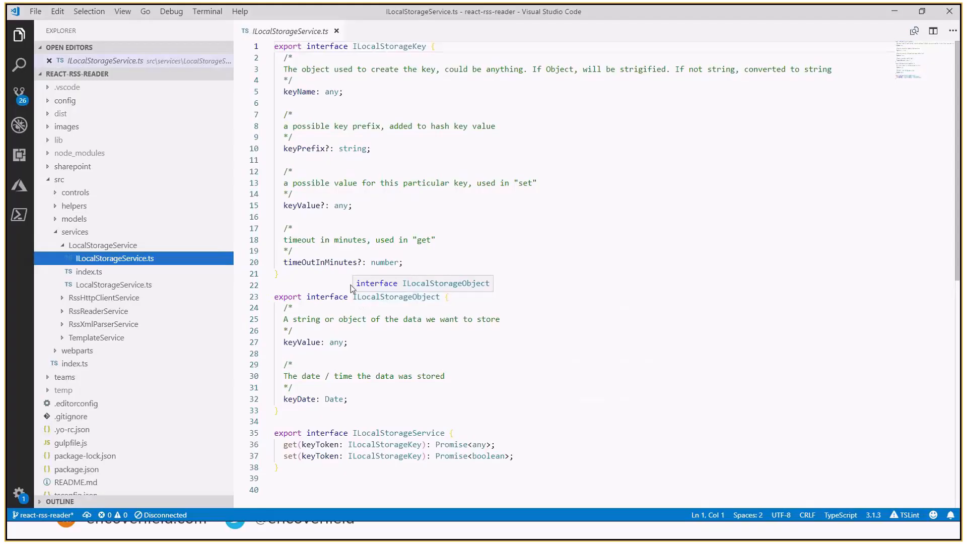
- Browse the Explorer tree: expand RssReaderService, webparts and RssHttpClientService, glancing at RssXmlParserService
left_click(65, 247)
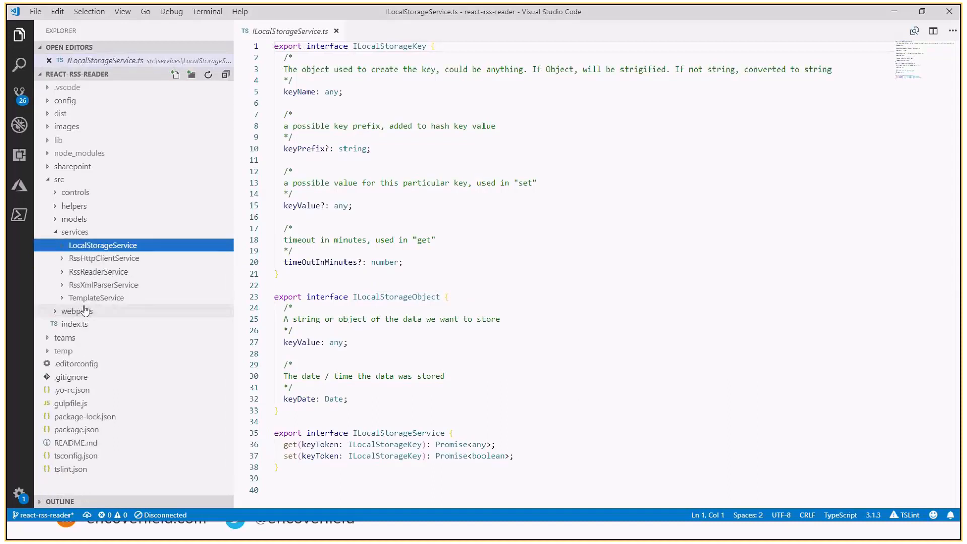
left_click(65, 272)
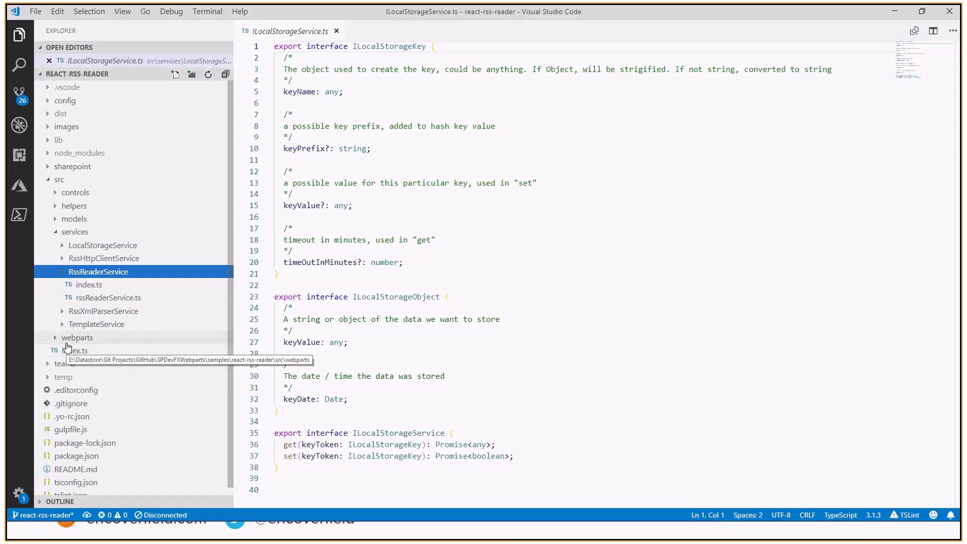
left_click(105, 312)
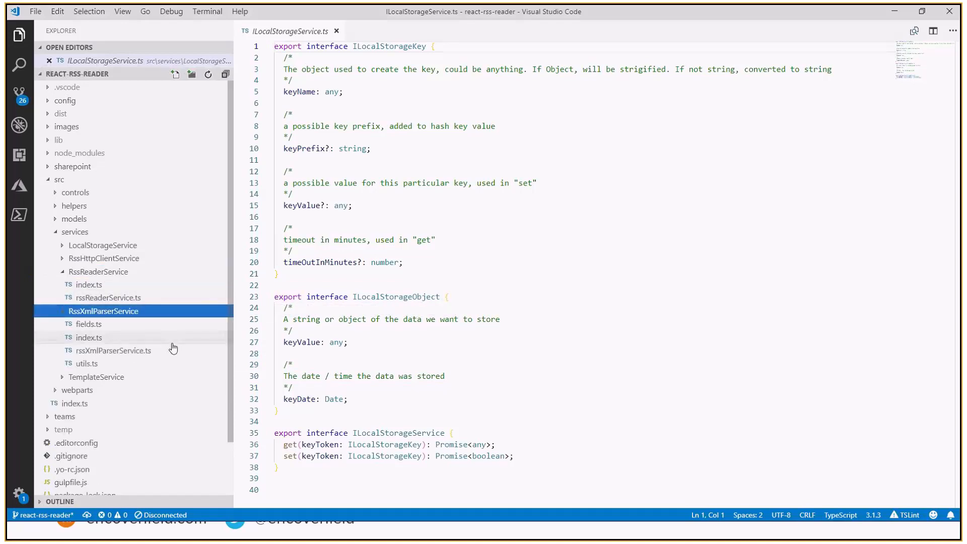
left_click(65, 312)
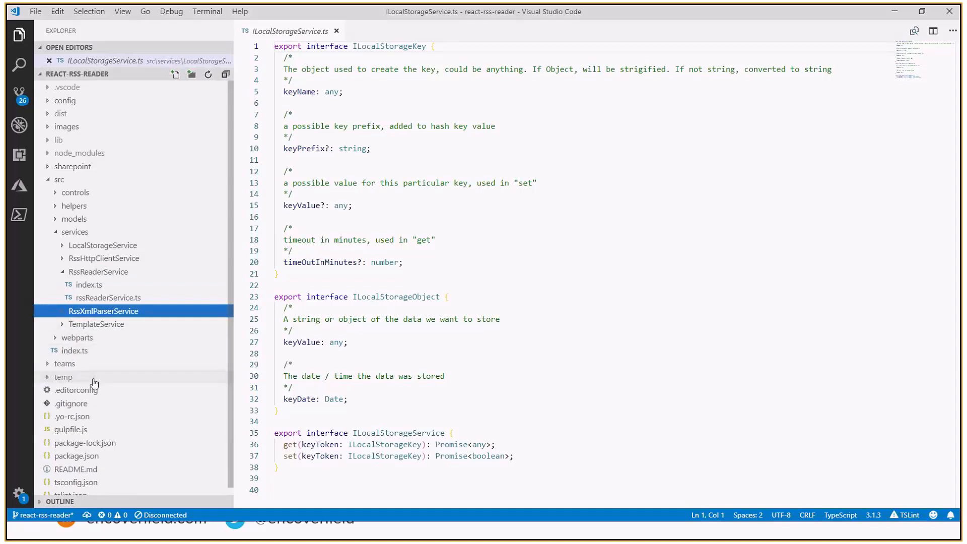
left_click(67, 337)
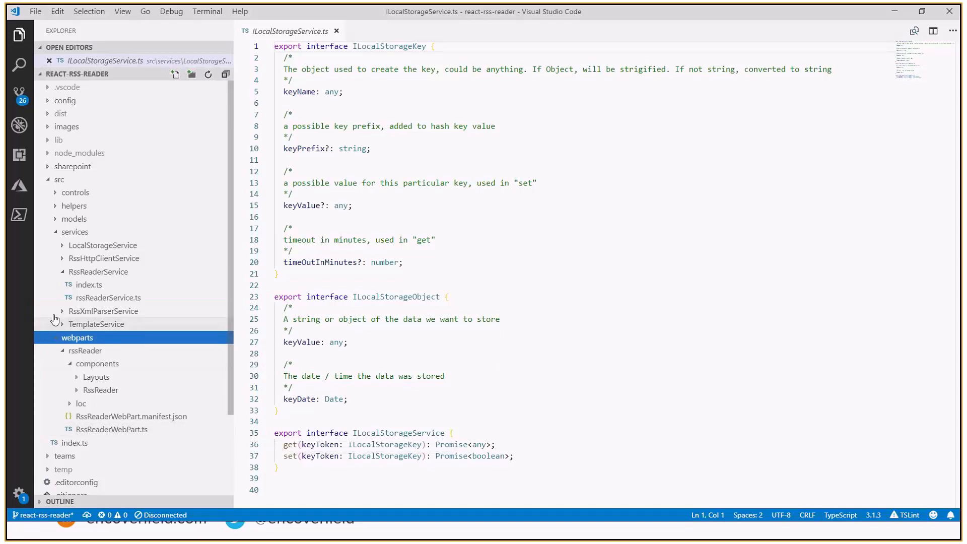
left_click(104, 259)
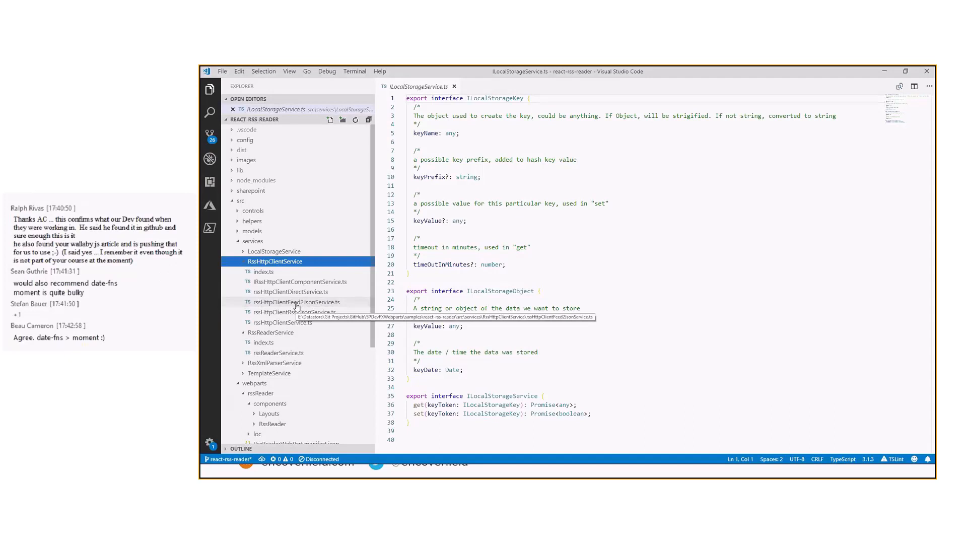
- Open rssHttpClientService.ts and highlight the line assigning httpClient from the context
left_click(292, 332)
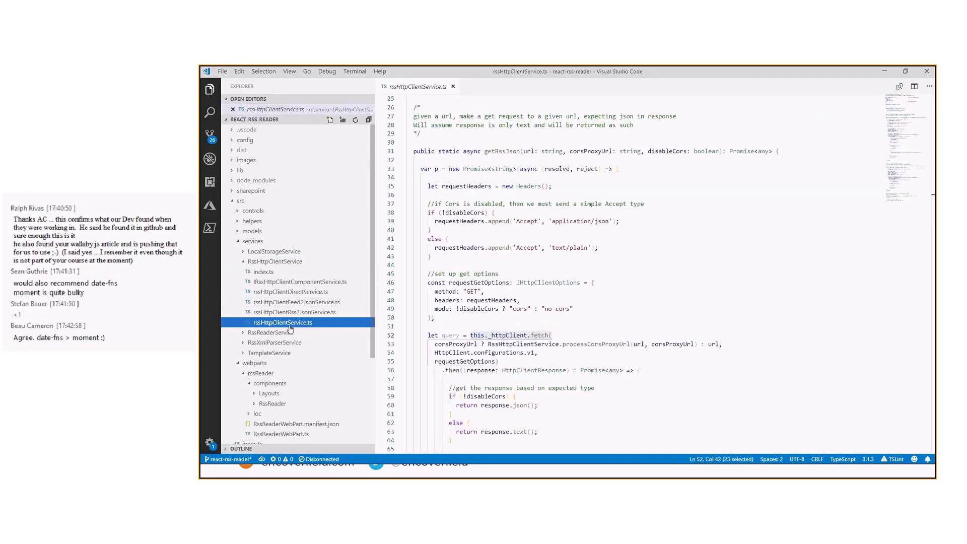
scroll(613, 330, "up", 4)
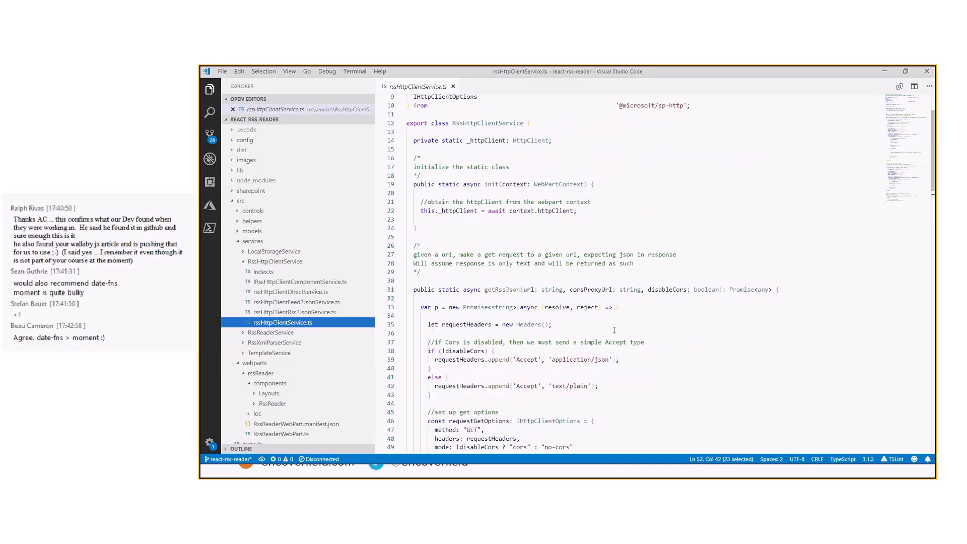
scroll(583, 282, "up", 4)
left_click_drag(583, 283, 420, 283)
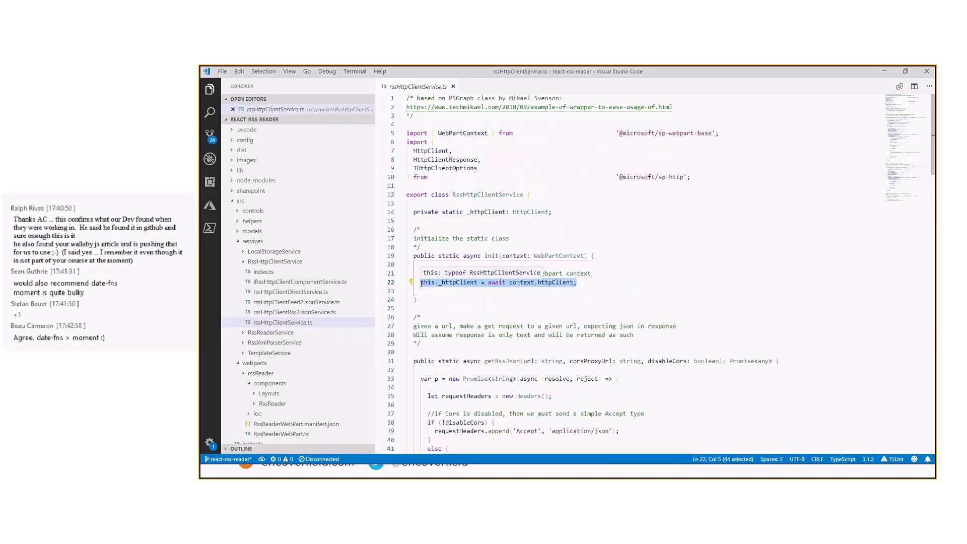